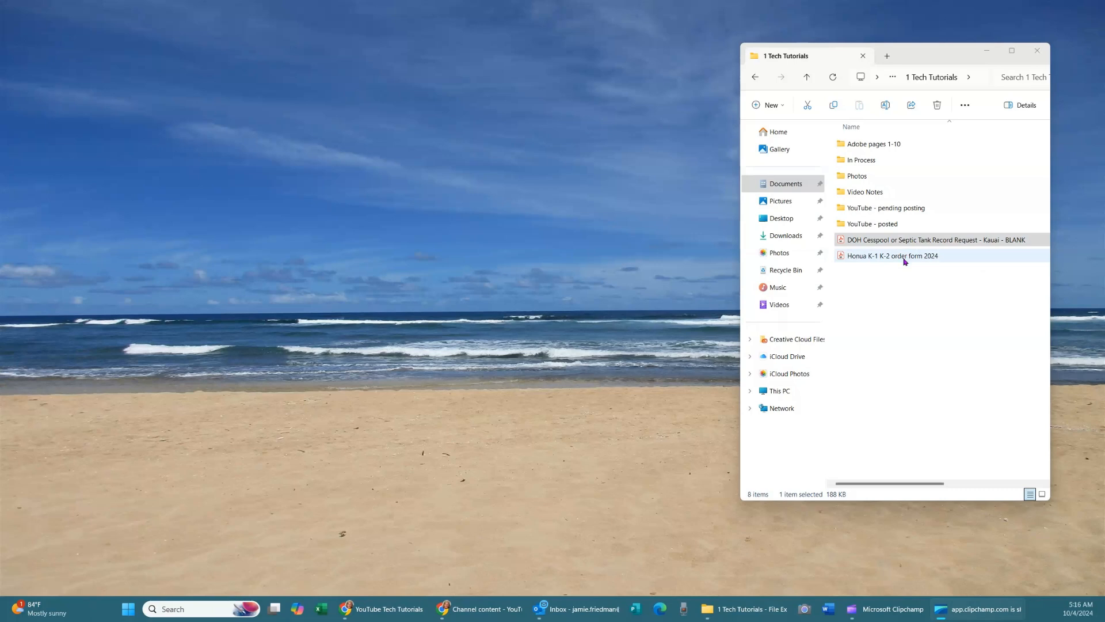
Open the Honua K-1 K-2 order form 2024 PDF from the 1 Tech Tutorials folder.
left_click(904, 261)
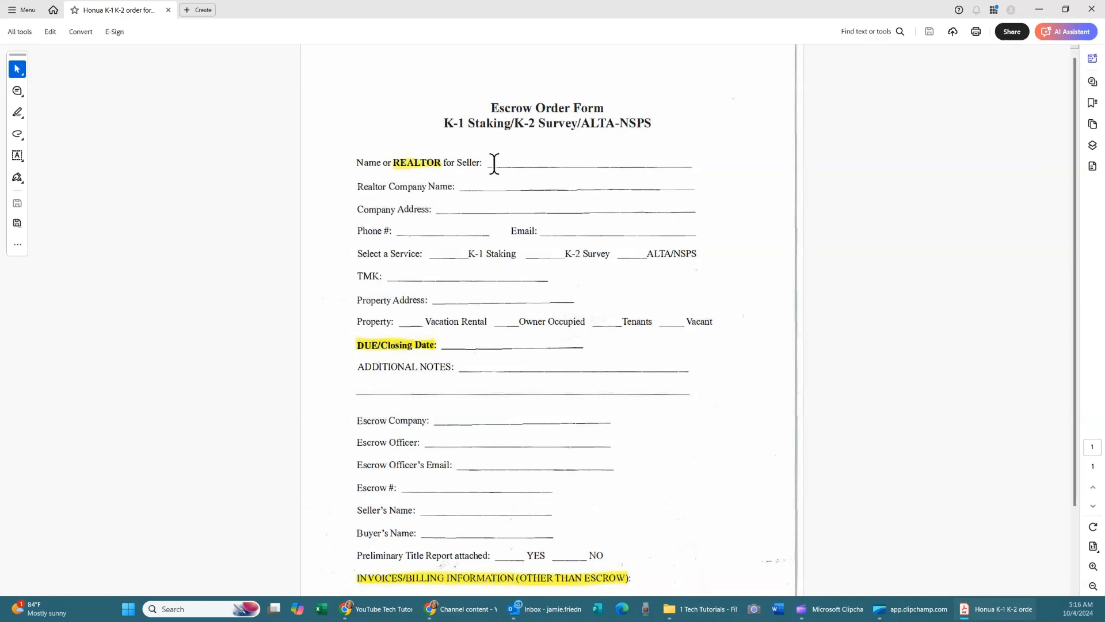
Start Prepare a form from Edit and create the form with auto-detected fields.
left_click(50, 32)
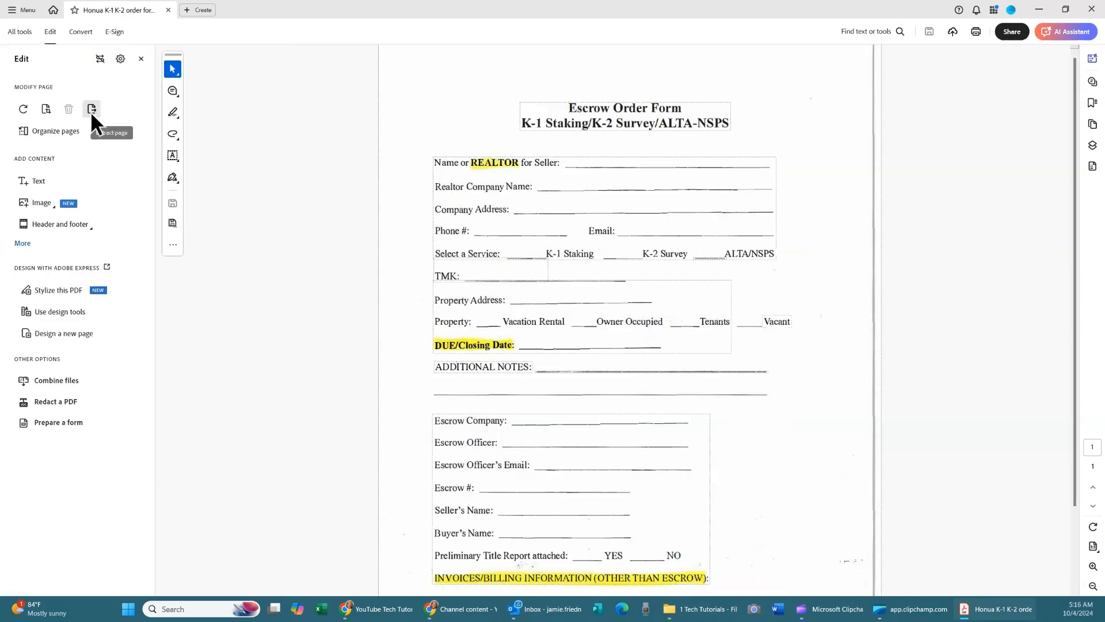
left_click(42, 422)
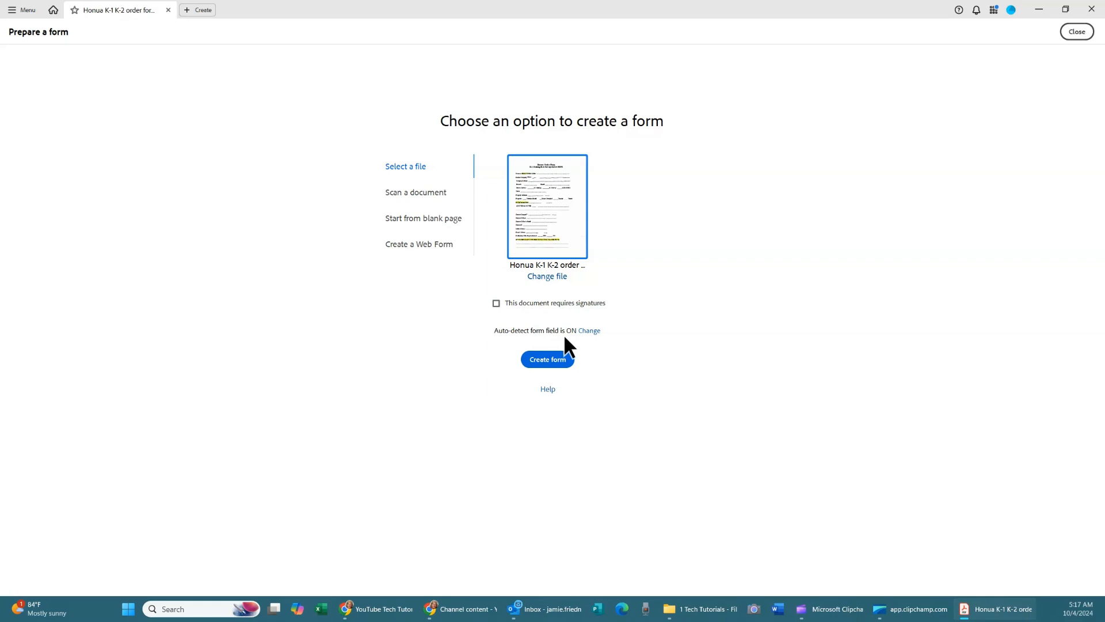
left_click(543, 360)
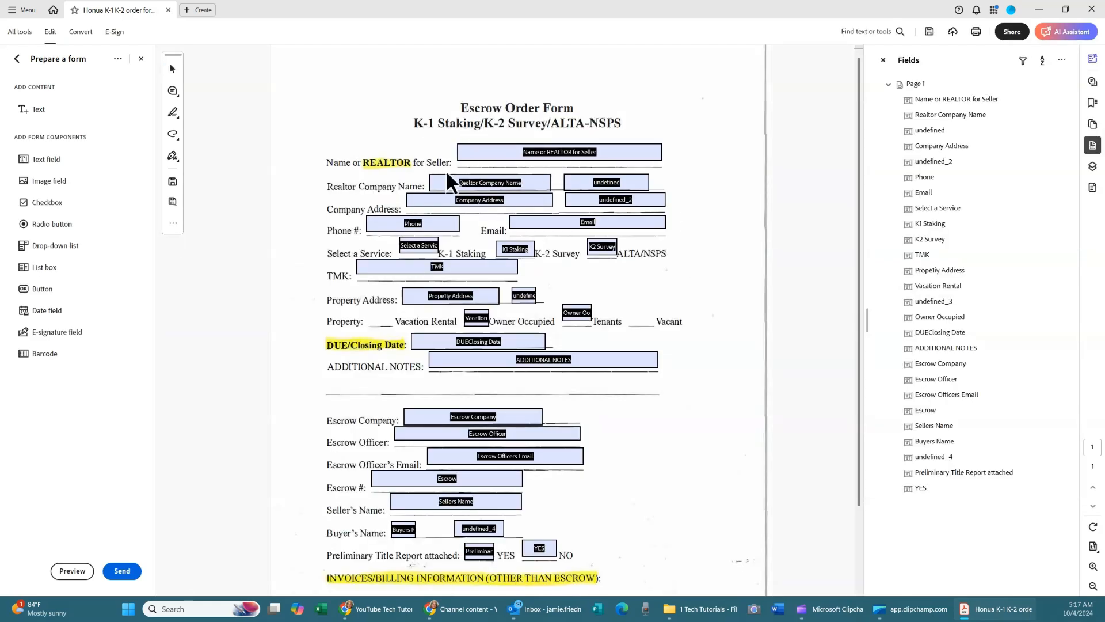
Preview the auto-detected fillable escrow form, then exit the preview back to editing.
left_click(68, 572)
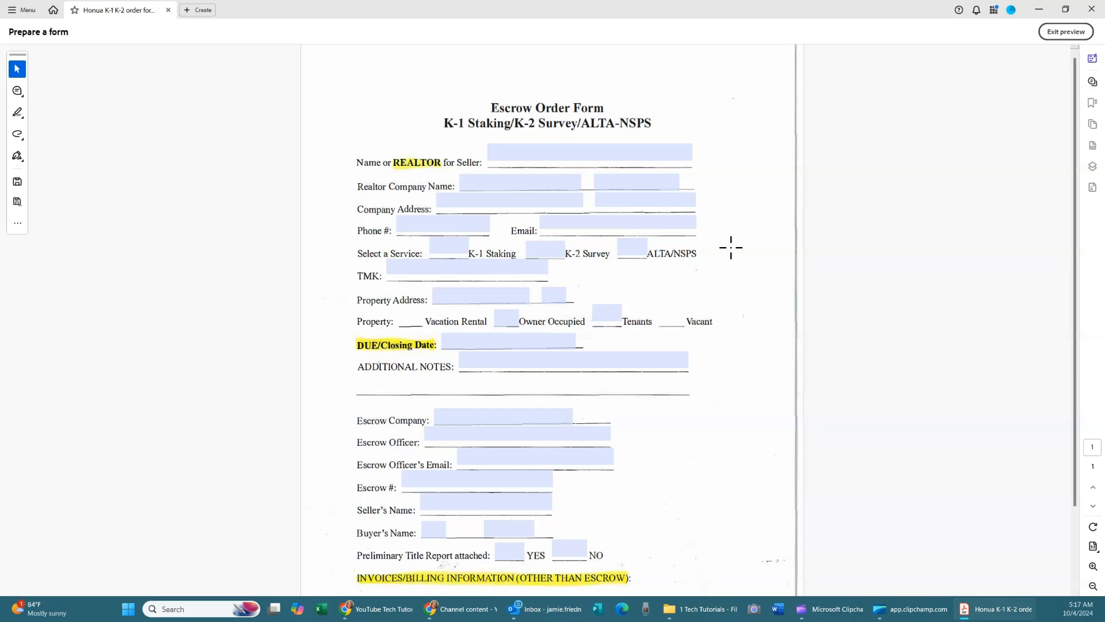
left_click(1062, 32)
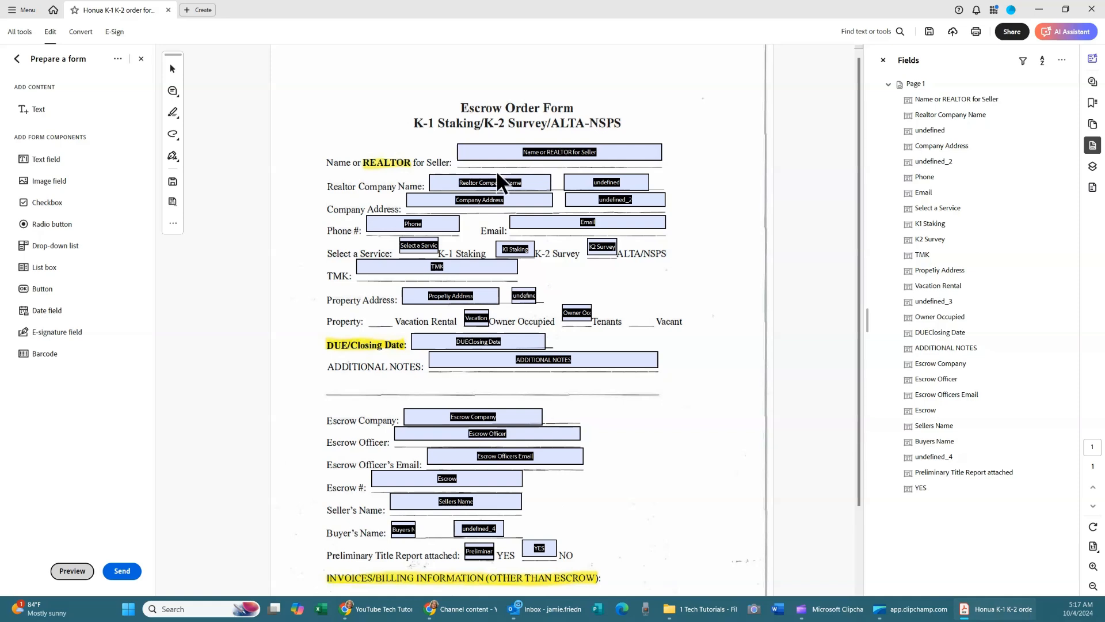
Delete the stray undefined, undefined_2 and undefined_3 fields near Realtor Company Name and Property Address.
left_click(610, 184)
left_click(637, 178)
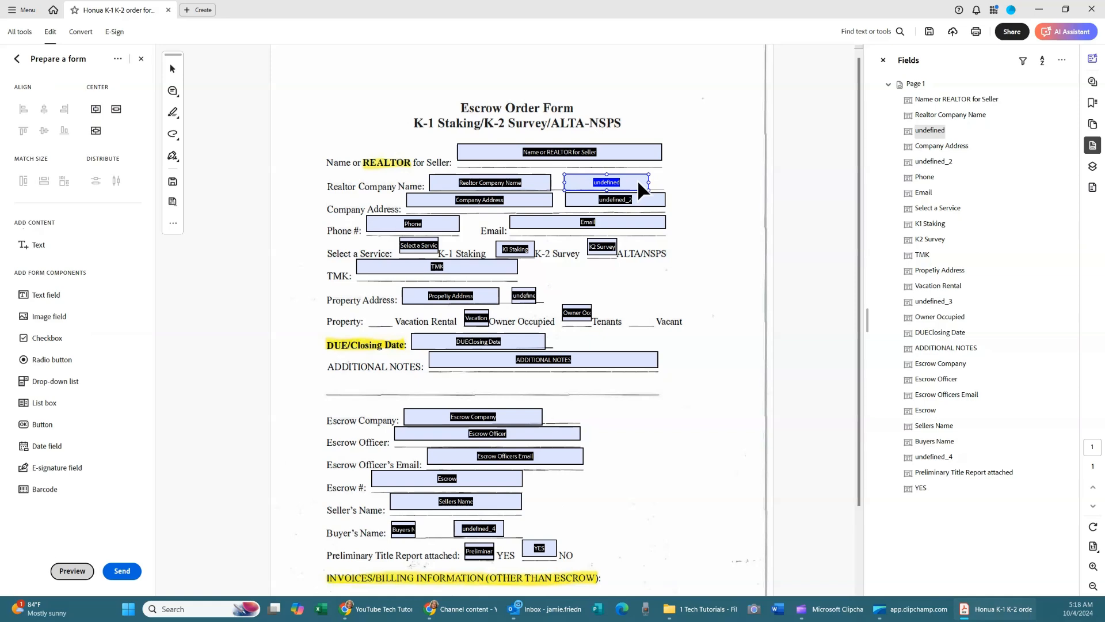
key("Delete")
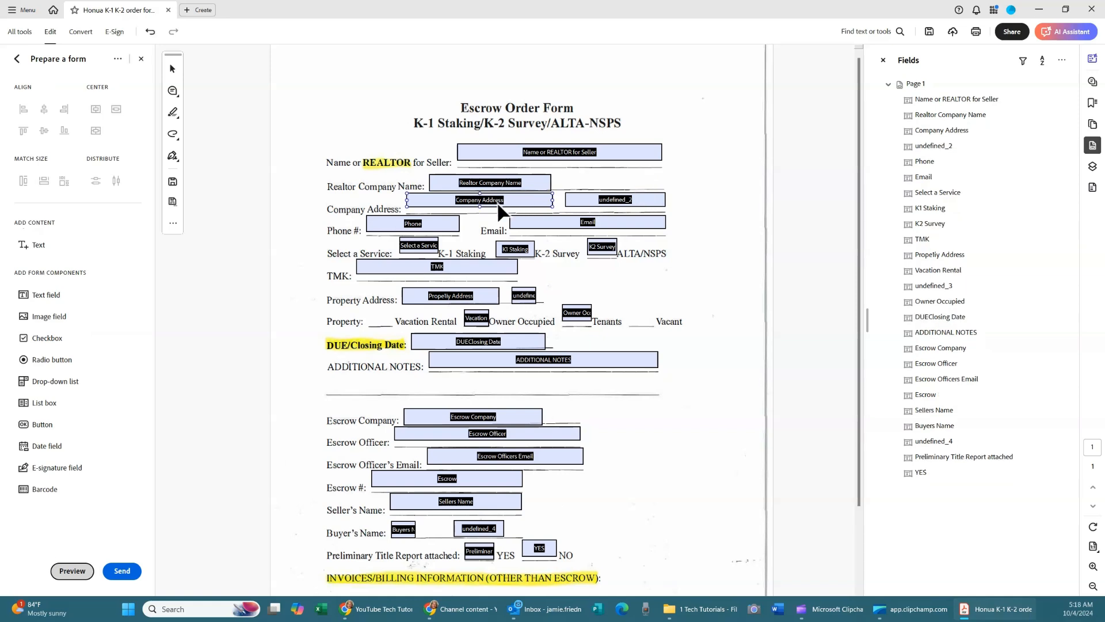
left_click(585, 203)
key("Delete")
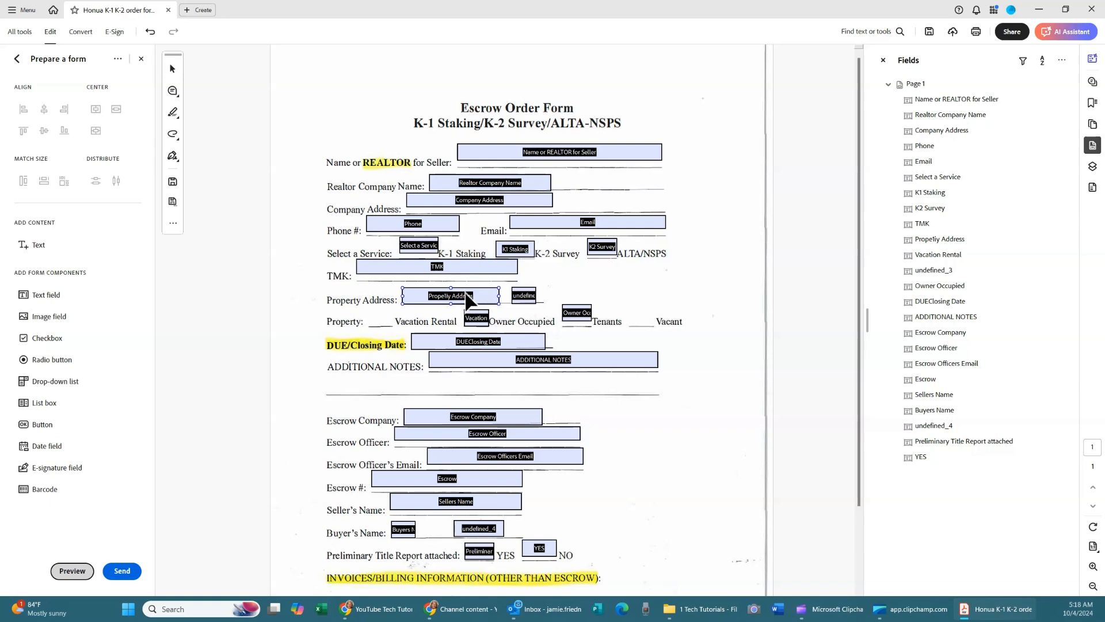
left_click(523, 296)
key("Delete")
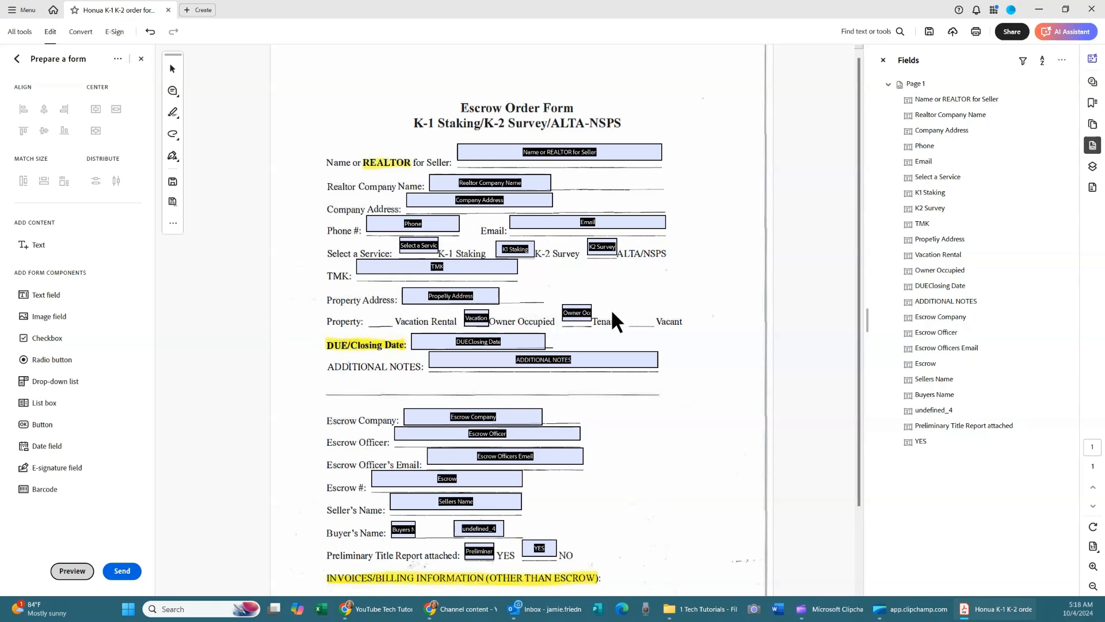
Copy the Vacation Rental field and place the copy on the blank before Vacation Rental.
left_click(477, 318)
right_click(478, 320)
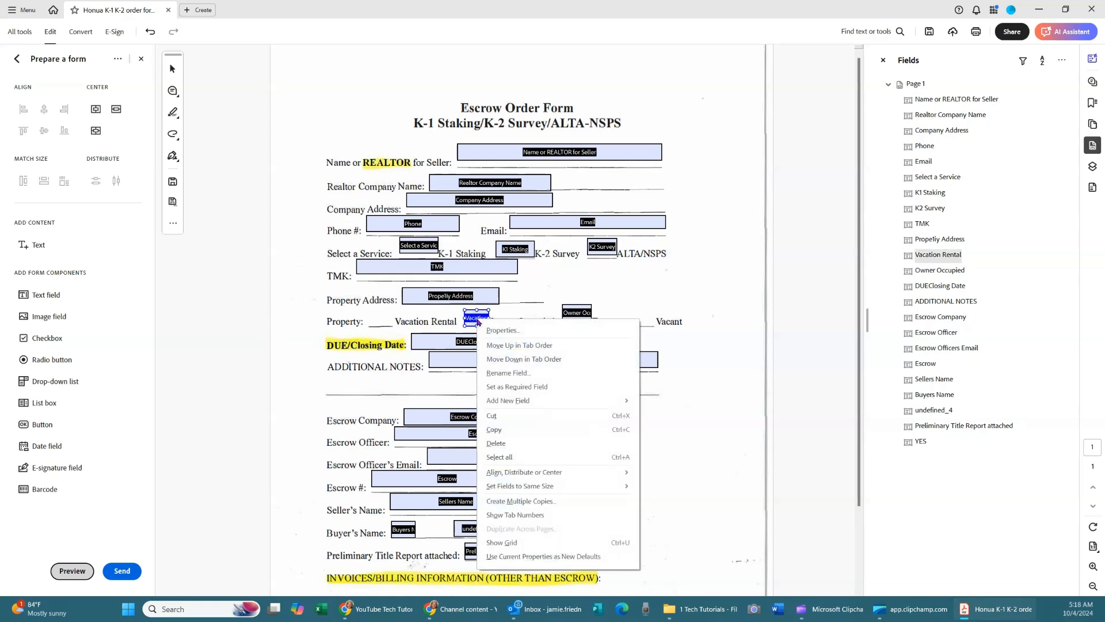
left_click(493, 429)
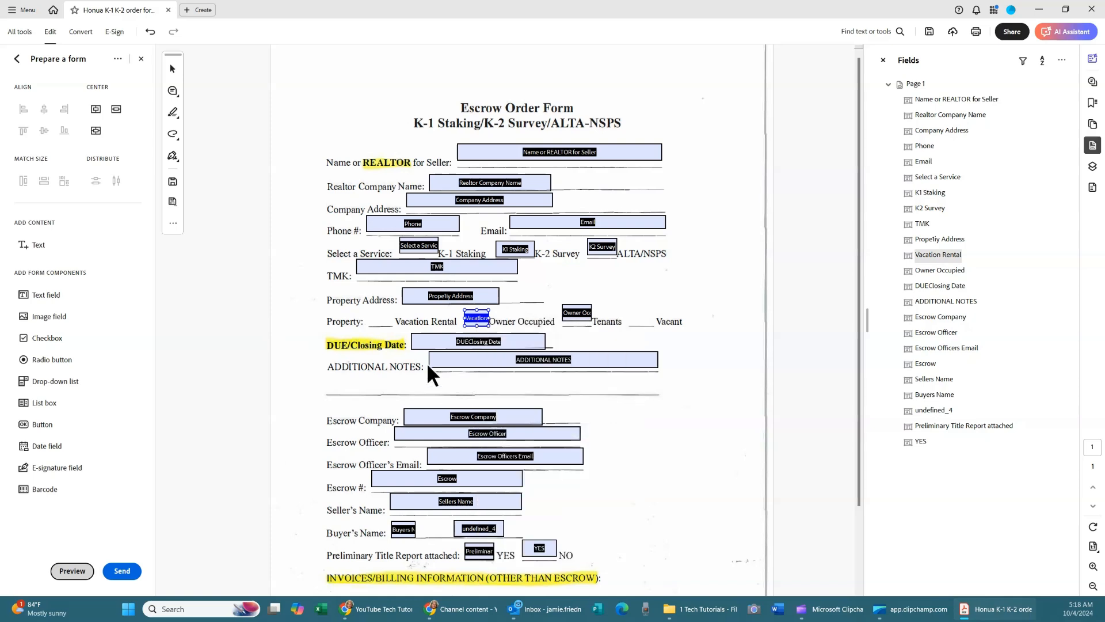
right_click(370, 317)
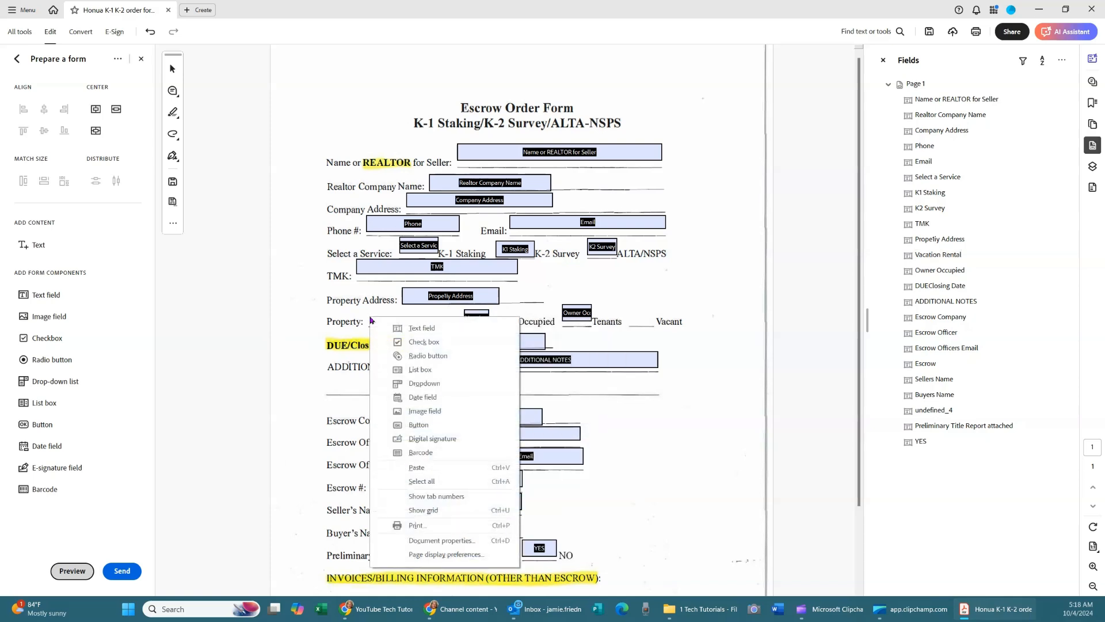
left_click(421, 466)
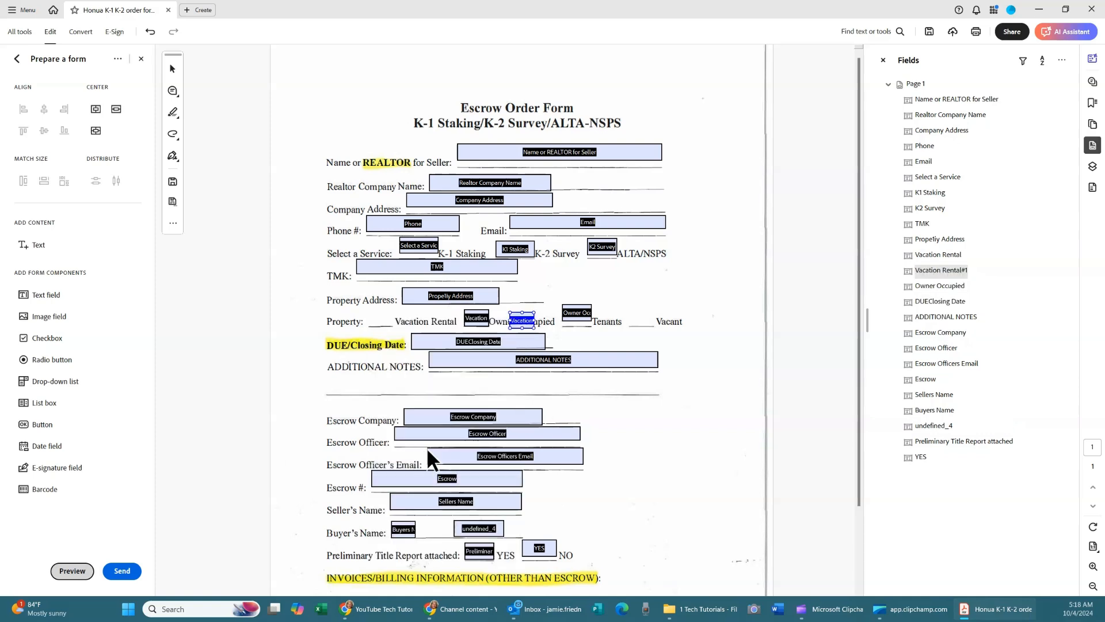
left_click_drag(518, 316, 377, 318)
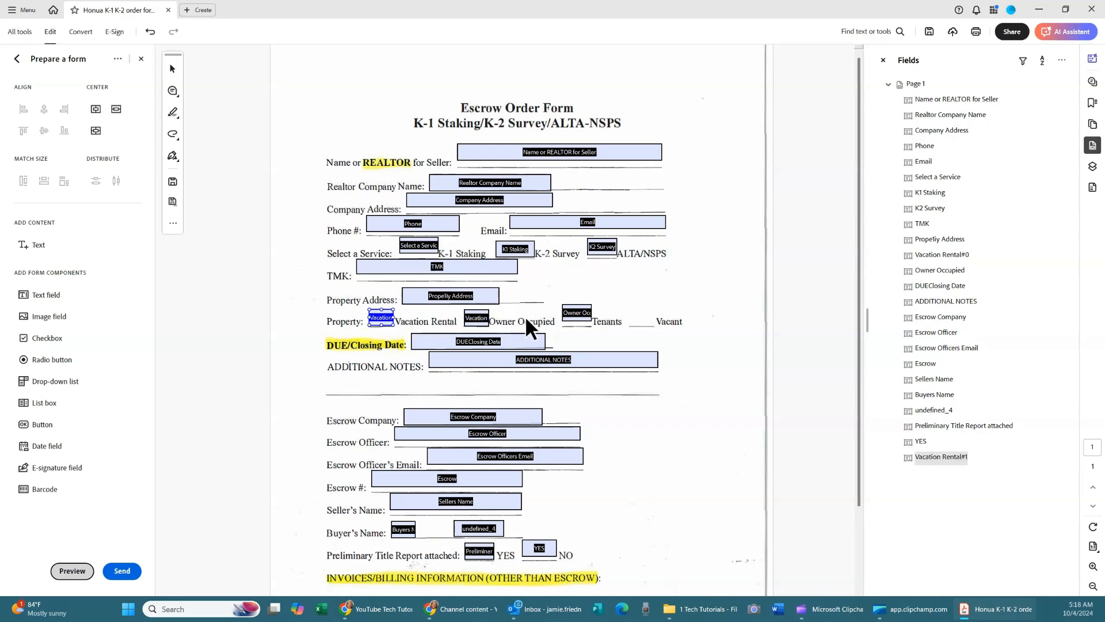
Rename the field before Owner Occupied to 'Owner Occupied' with a matching tooltip.
right_click(477, 321)
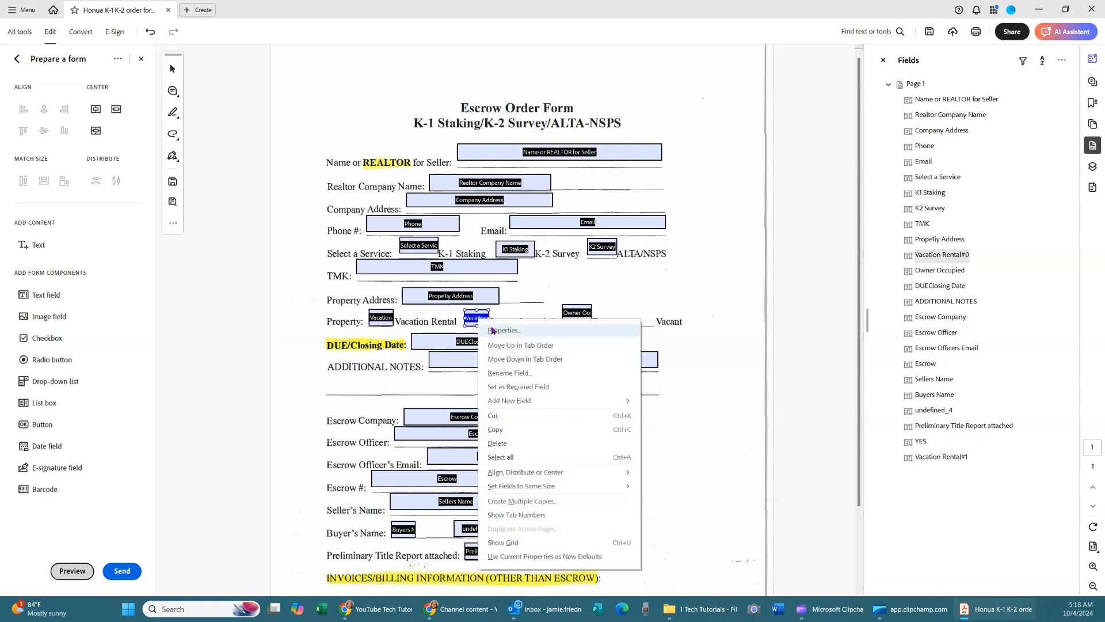
left_click(492, 330)
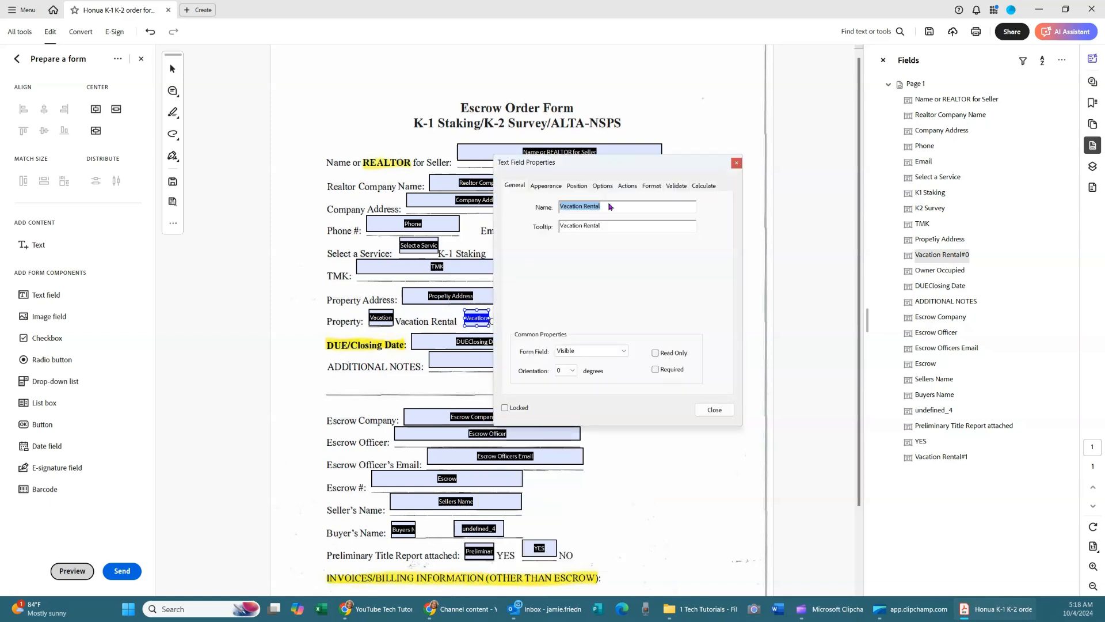
left_click_drag(615, 161, 716, 166)
type("O")
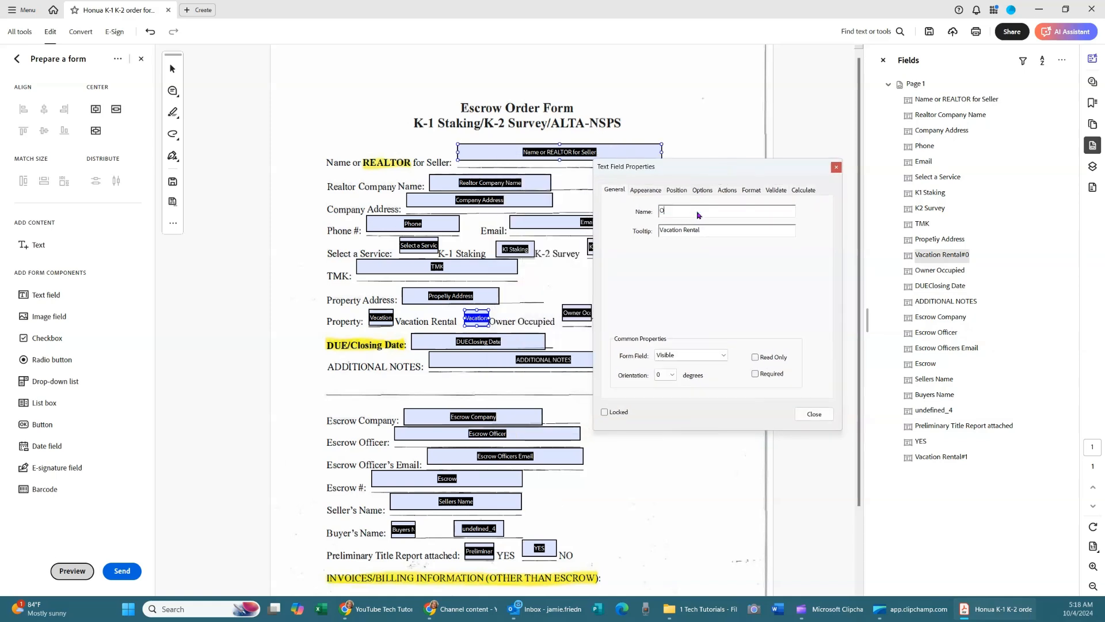
type("wner Occupied")
left_click_drag(720, 209, 649, 213)
left_click(708, 230)
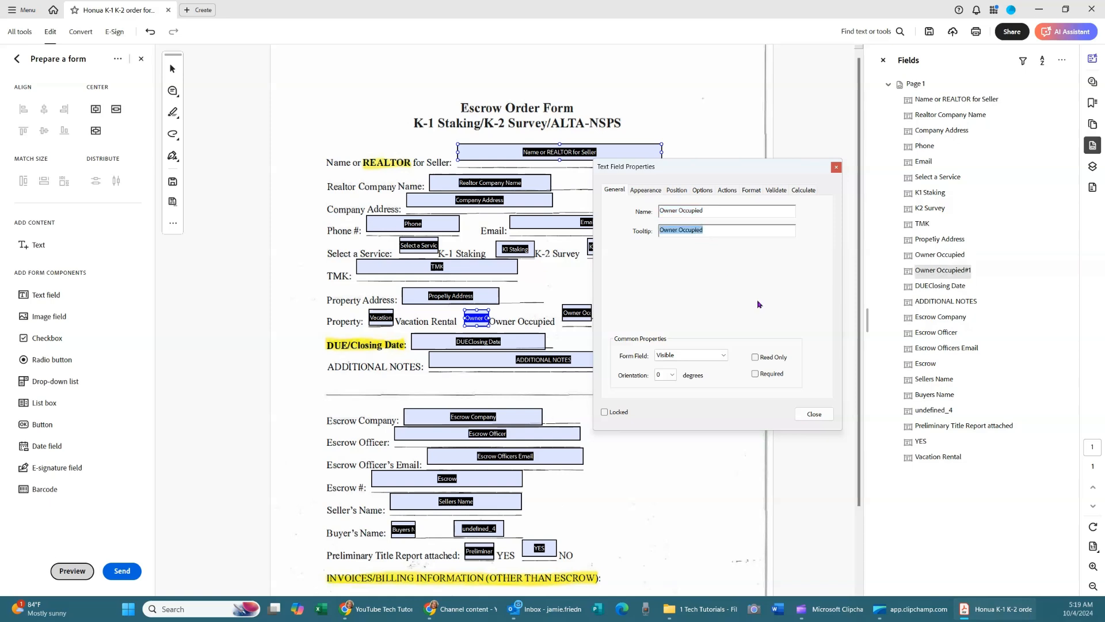
left_click(813, 414)
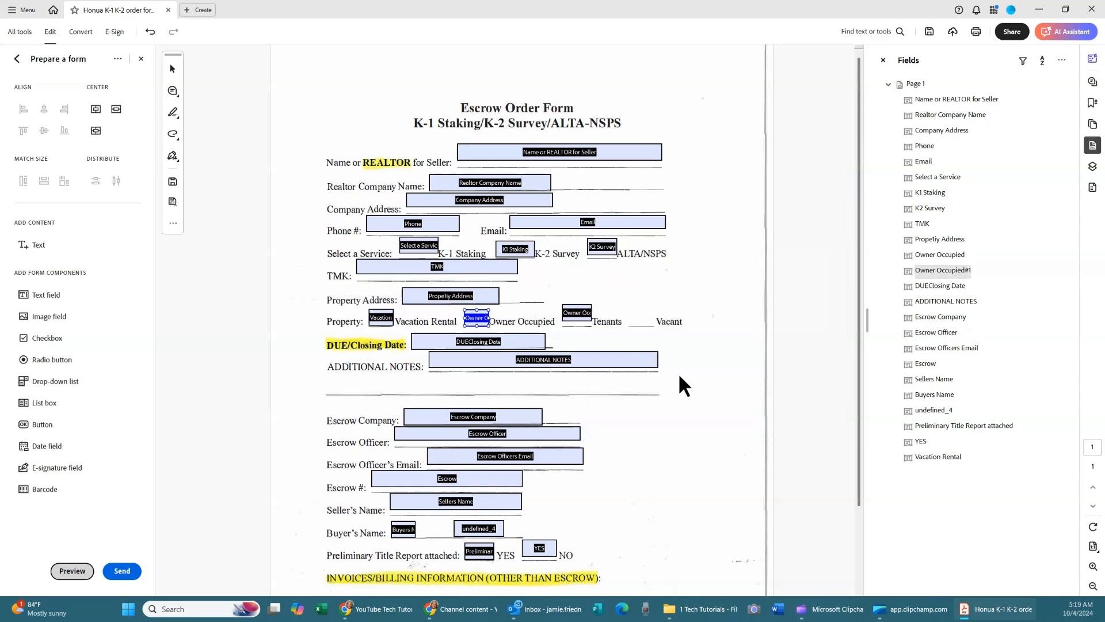
left_click(576, 312)
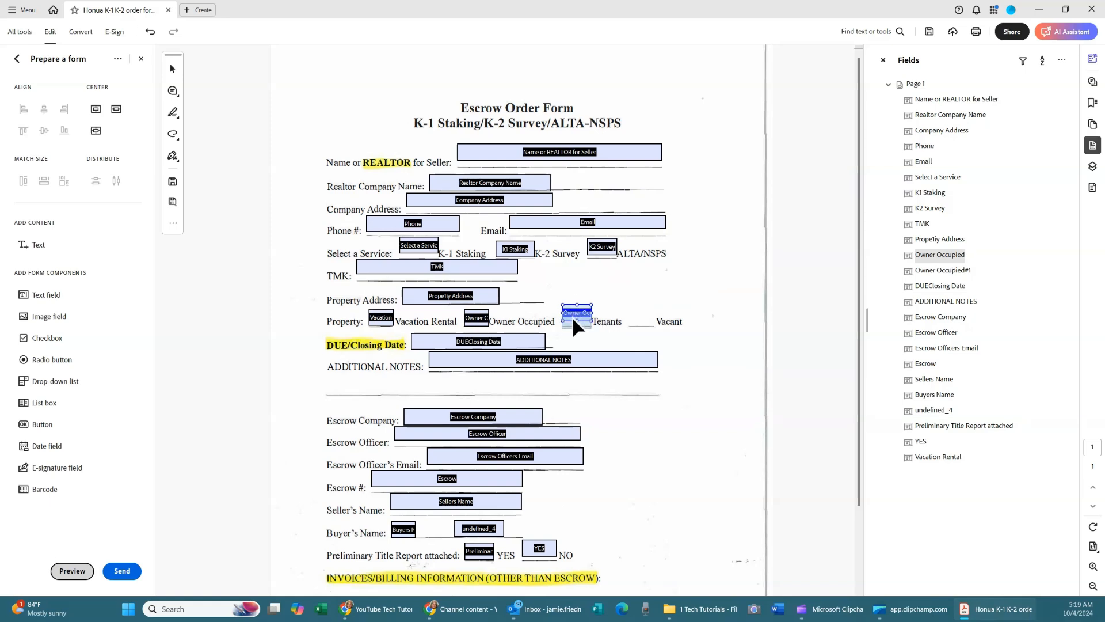
Rename the field before Tenants to 'Tenants' and give it the tooltip 'Tenants'.
right_click(575, 316)
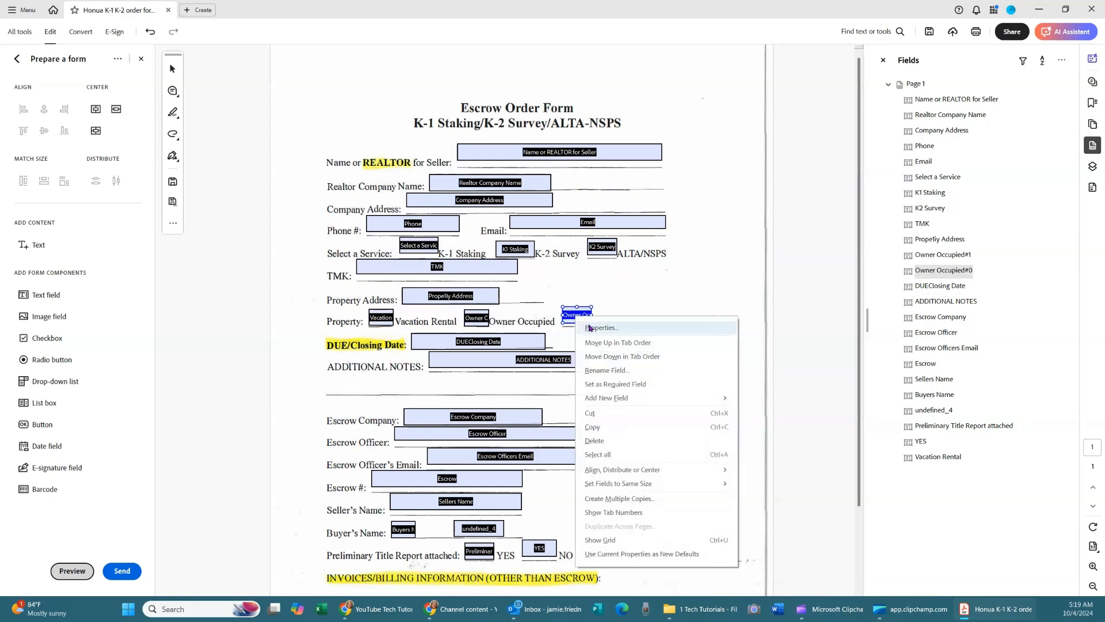
left_click(589, 327)
type("Te")
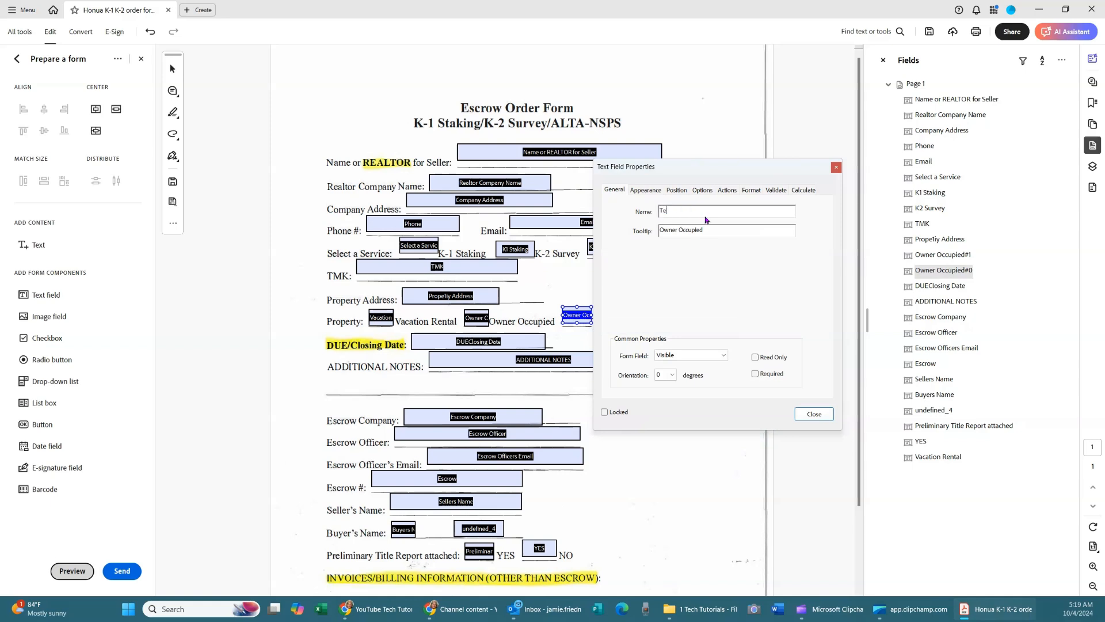
type("nant")
key("Tab")
type("Tenants")
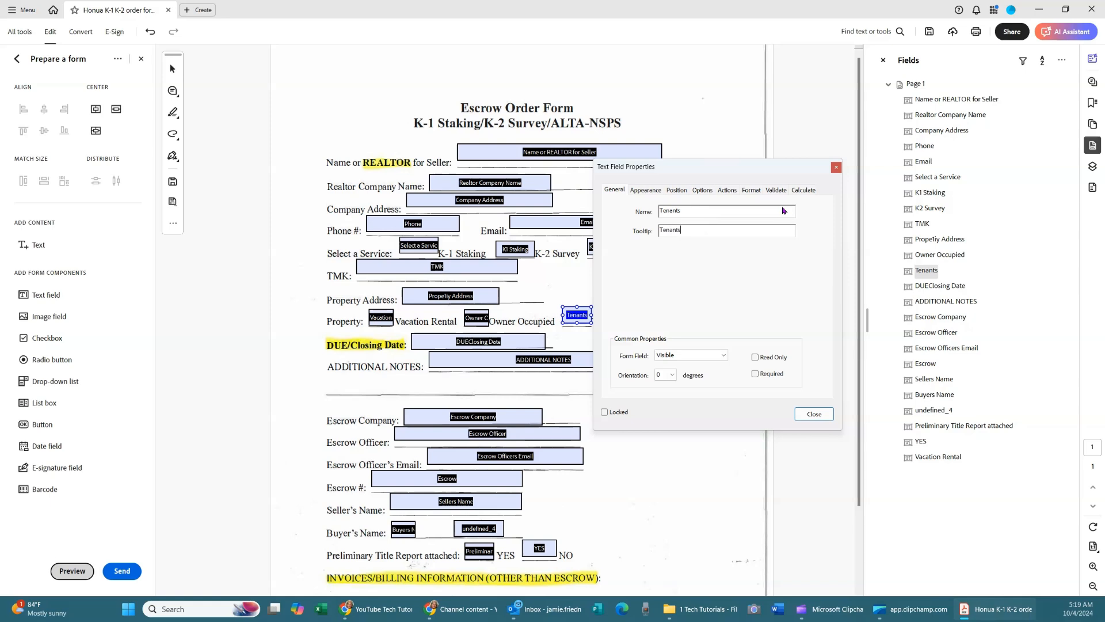
left_click(815, 414)
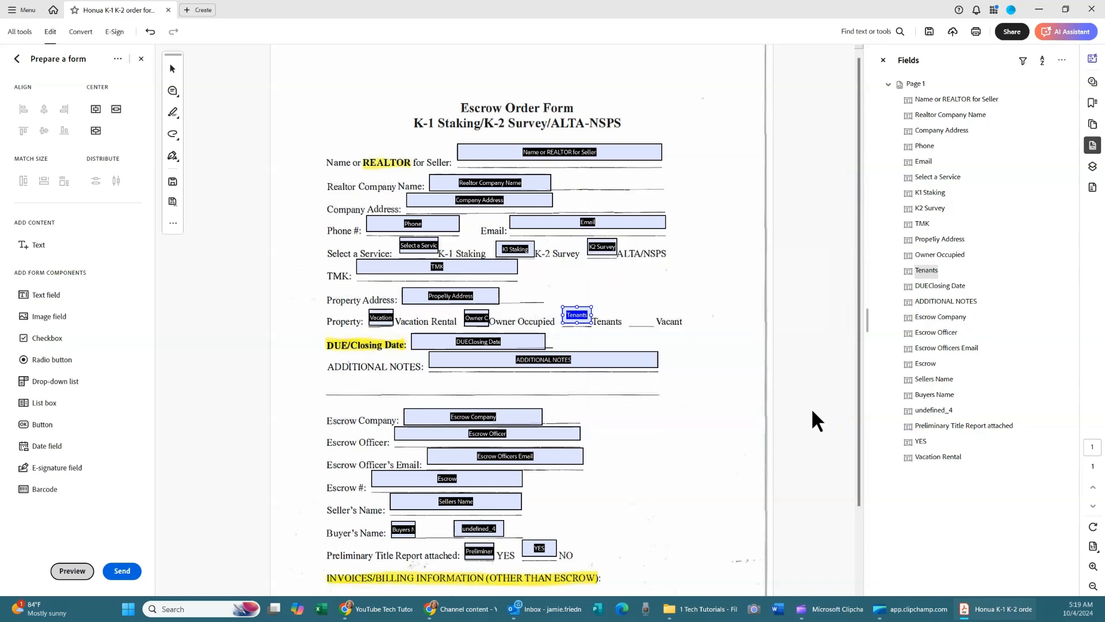
Copy the Tenants field onto the Vacant blank and rename the copy 'Vacant' with matching tooltip.
right_click(576, 316)
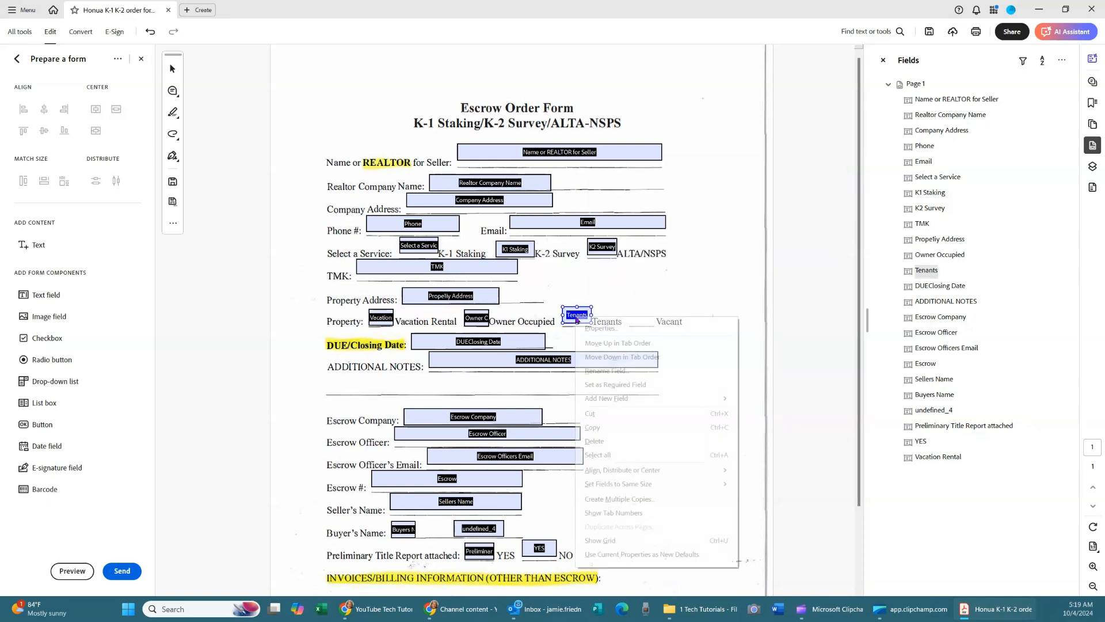
left_click(617, 427)
right_click(642, 314)
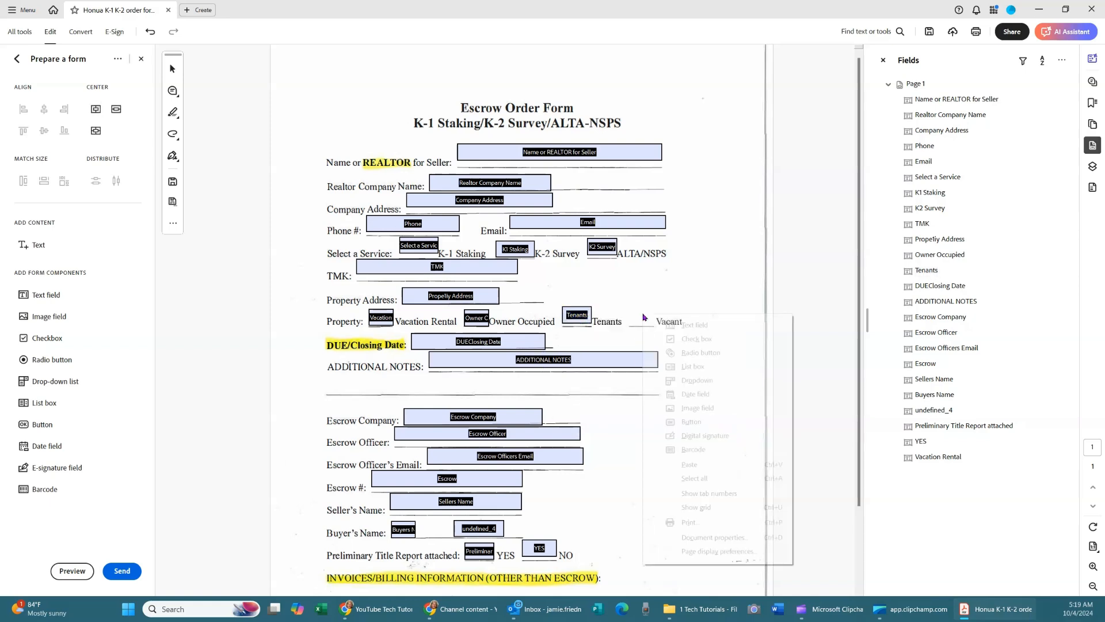
left_click(704, 464)
left_click_drag(520, 321, 634, 315)
right_click(636, 316)
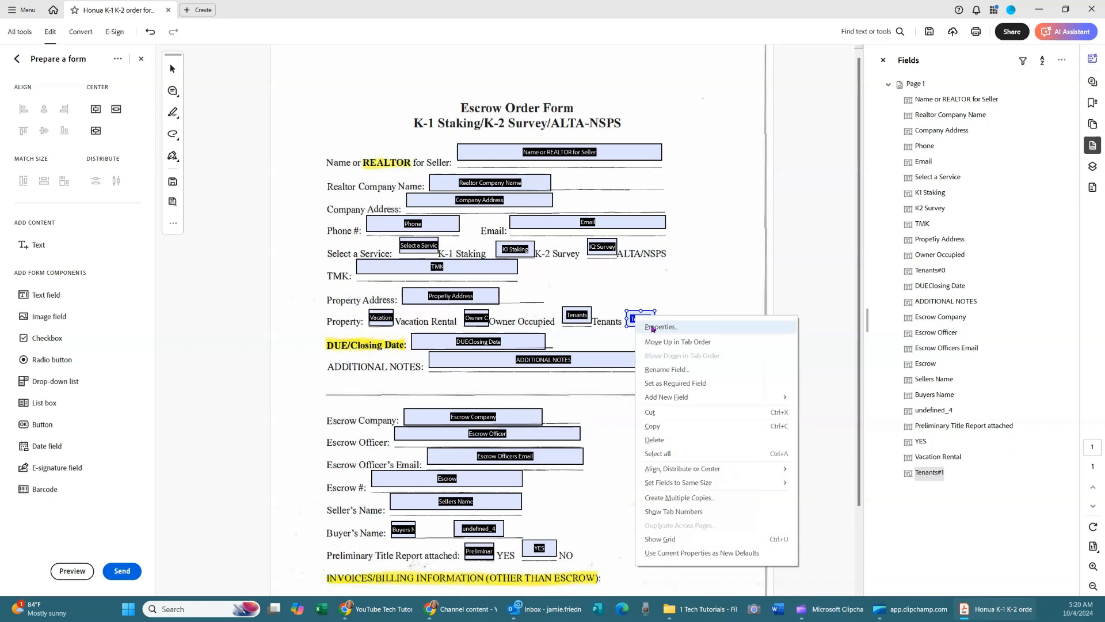
left_click(656, 327)
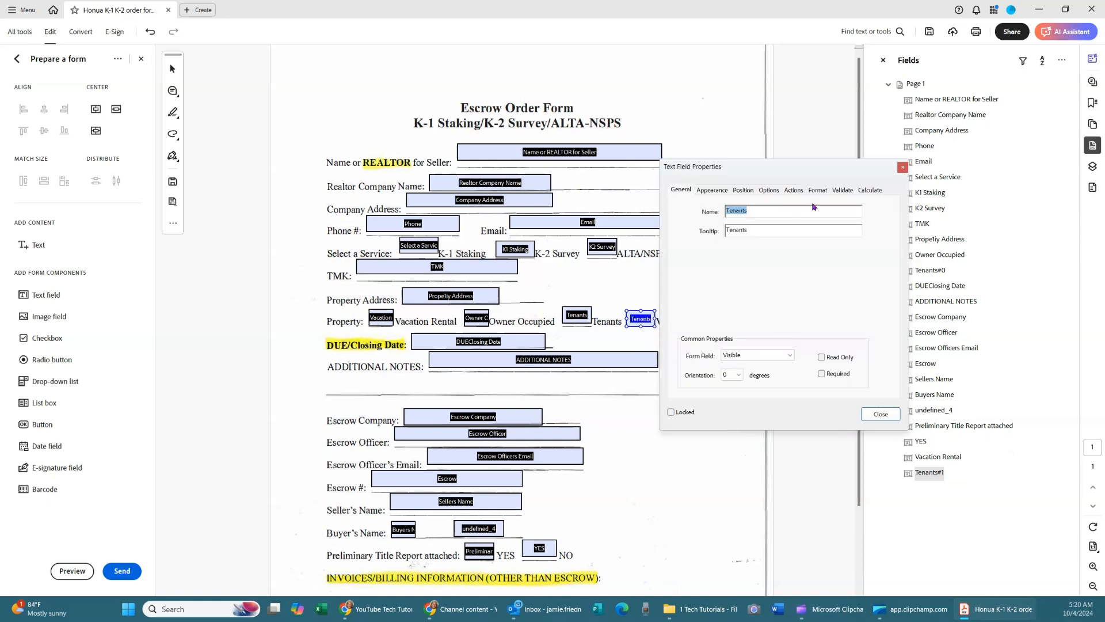
type("V")
key("Tab")
type("Vaa")
type("ant")
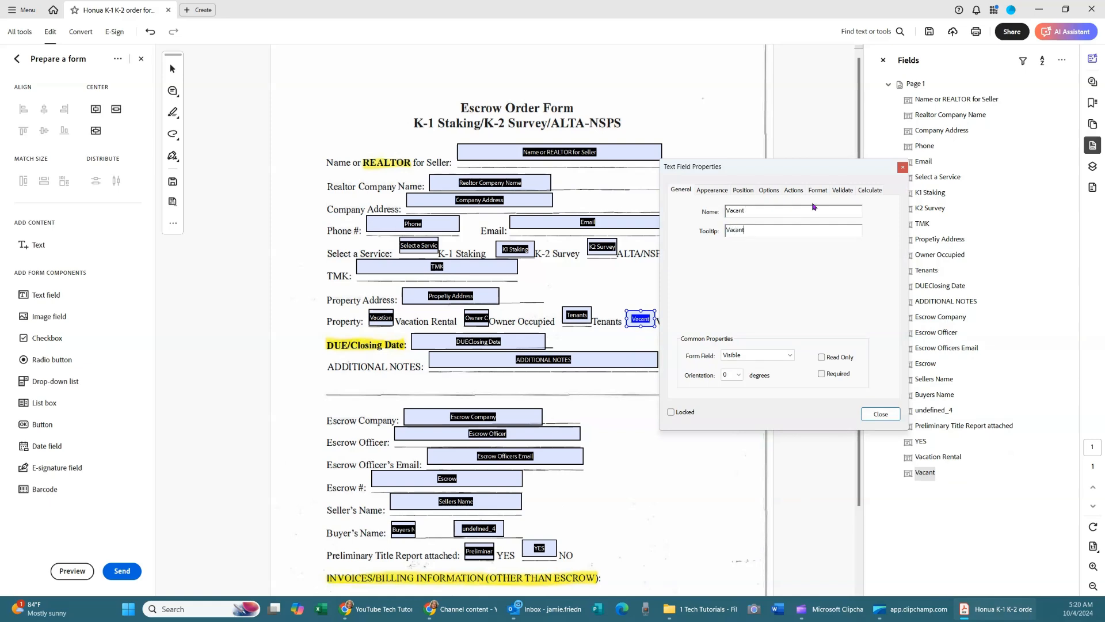
left_click(881, 414)
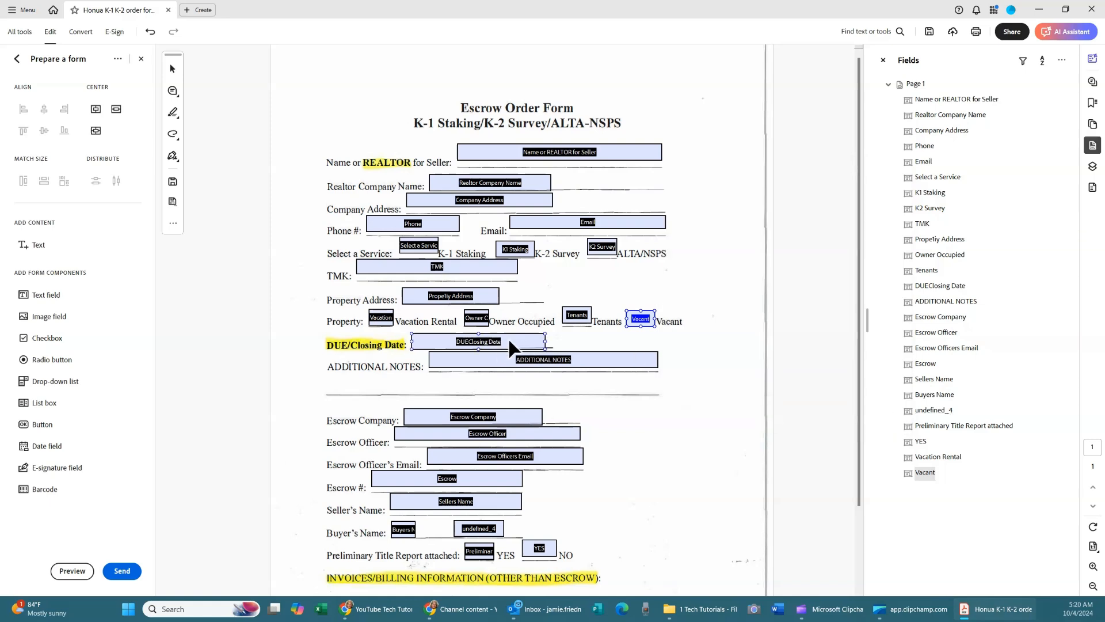
Remove the unneeded undefined_4 field from the Buyer's Name line further down the form.
left_click(530, 360, "ctrl")
scroll(531, 360, "down", 1)
left_click(488, 389, "ctrl")
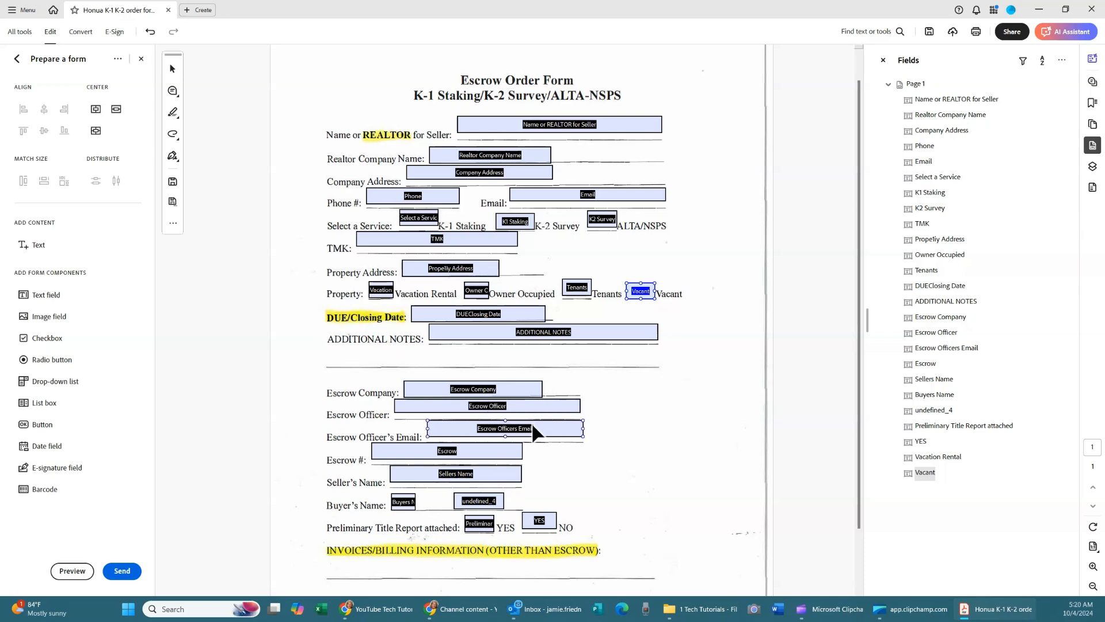
scroll(370, 500, "down", 1)
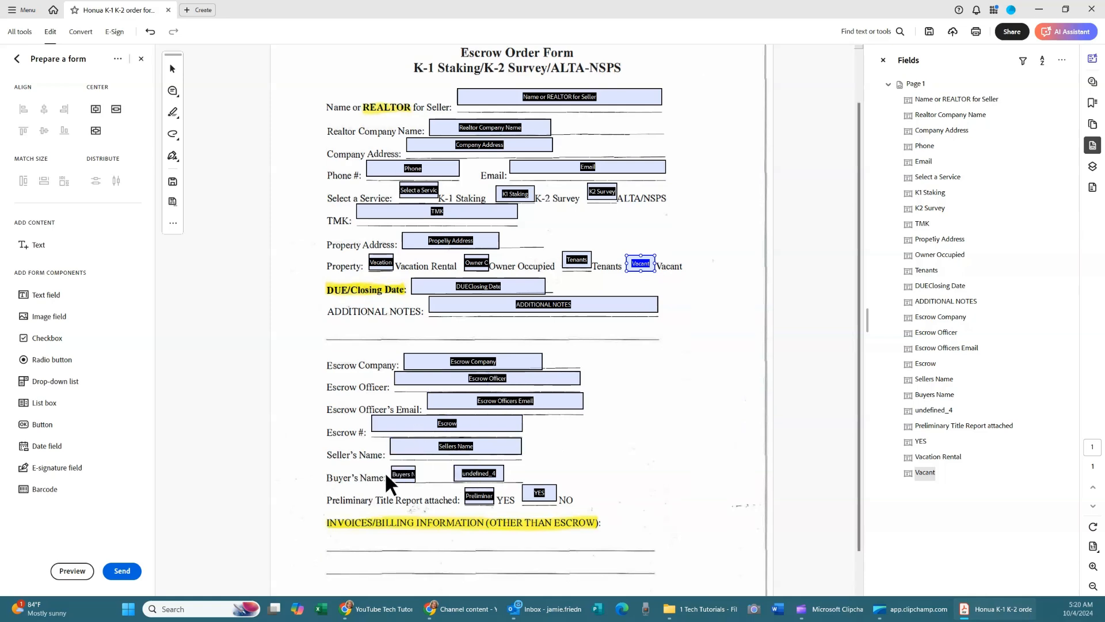
left_click(492, 475)
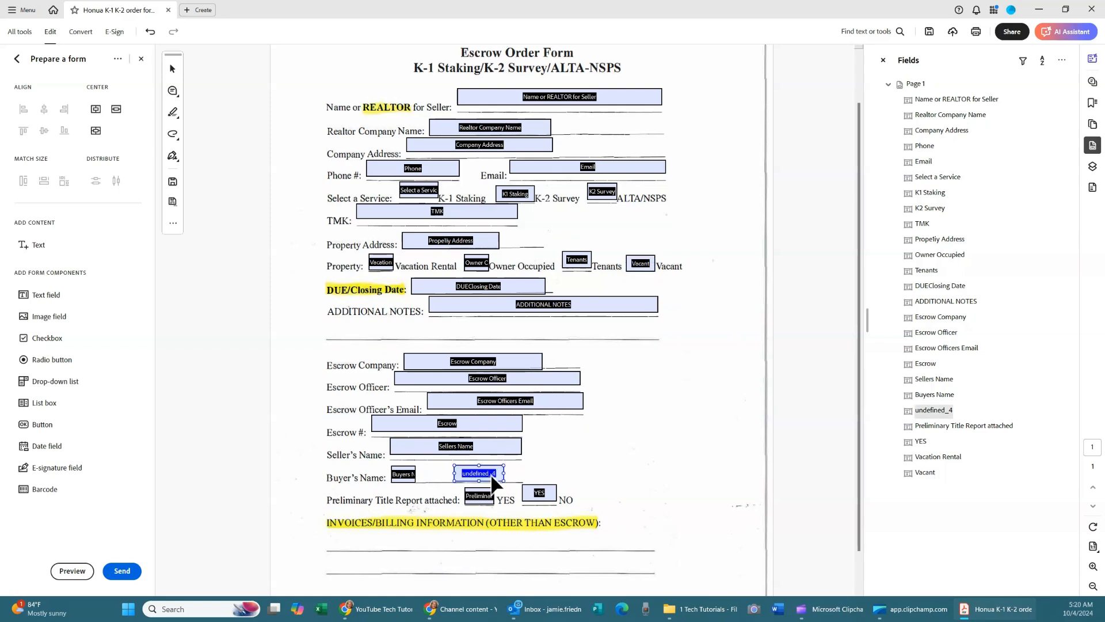
key("Delete")
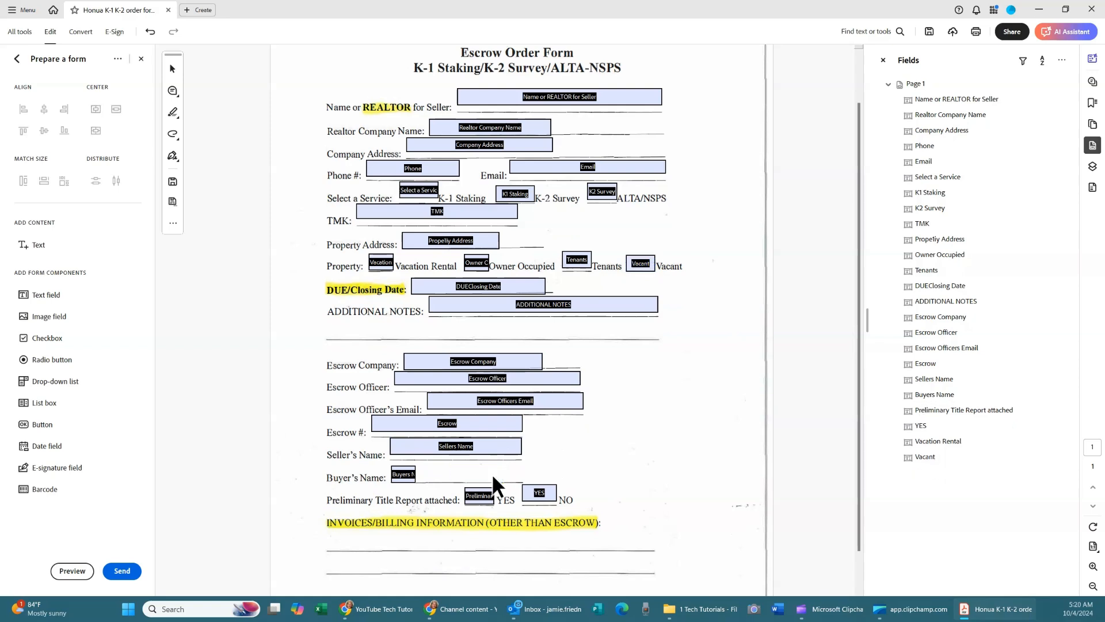
scroll(491, 502, "down", 1)
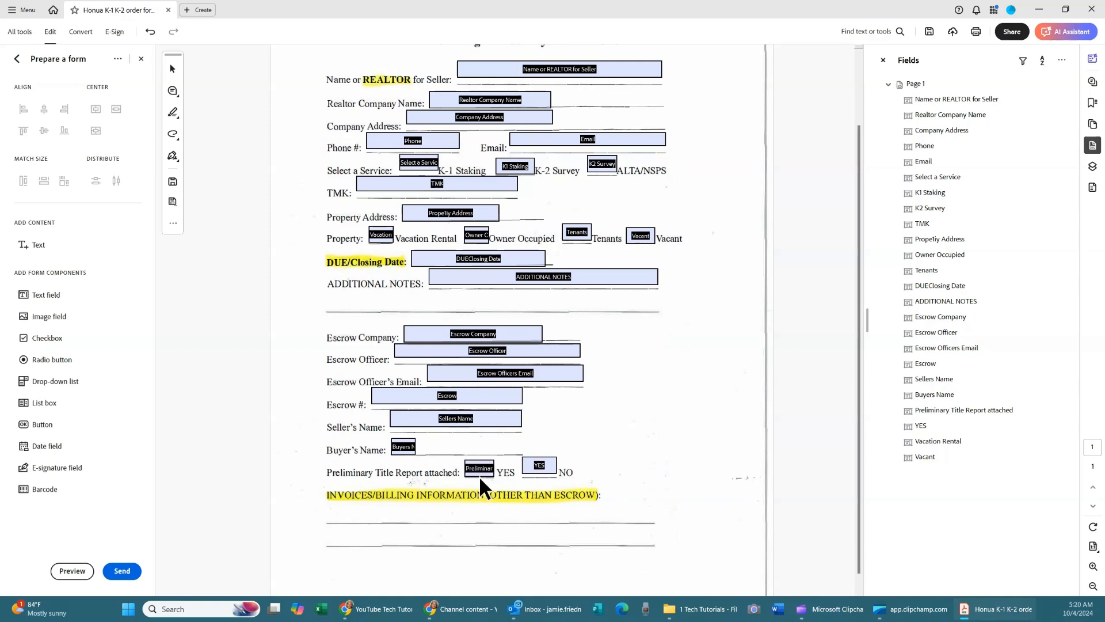
scroll(456, 489, "down", 1)
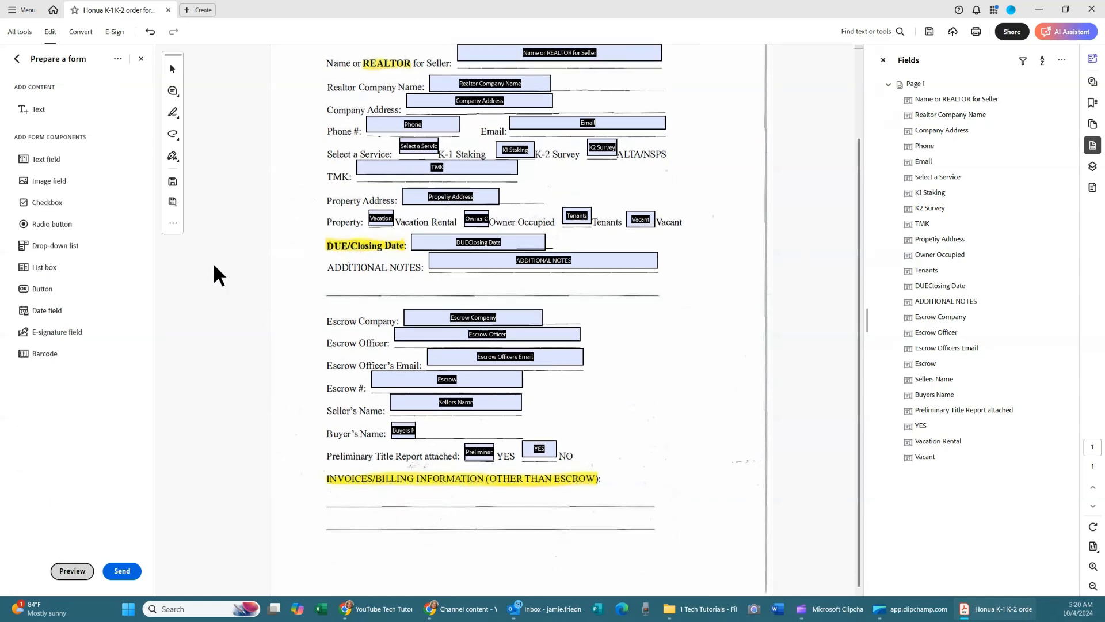
Add two text fields, Text1 and Text2, on the lines under INVOICES/BILLING INFORMATION.
left_click(29, 155)
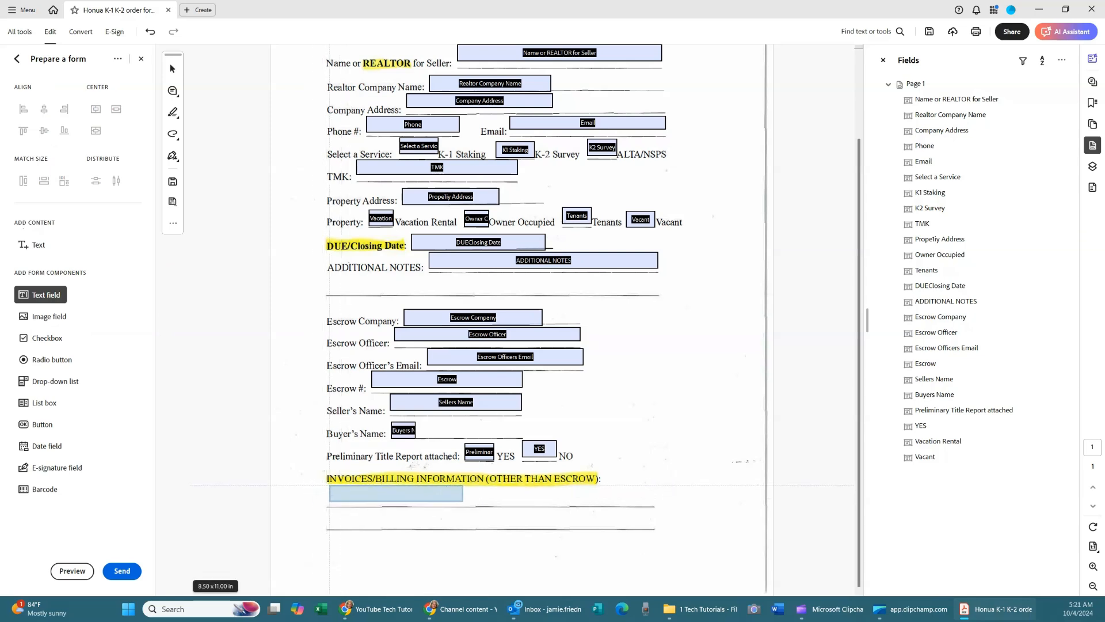
left_click(330, 486)
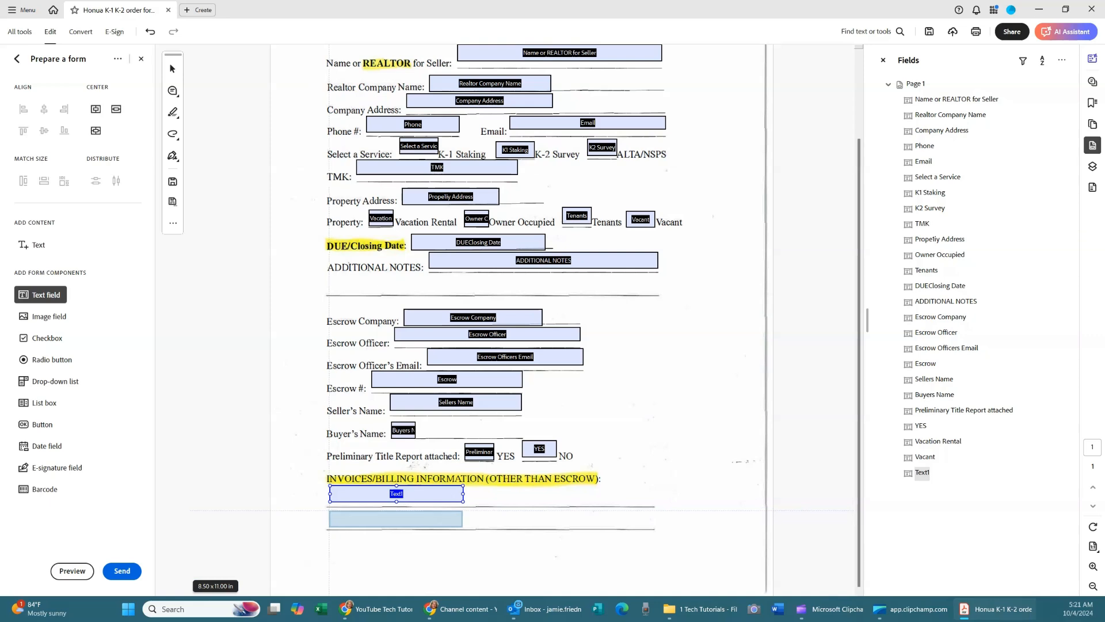
left_click(330, 511)
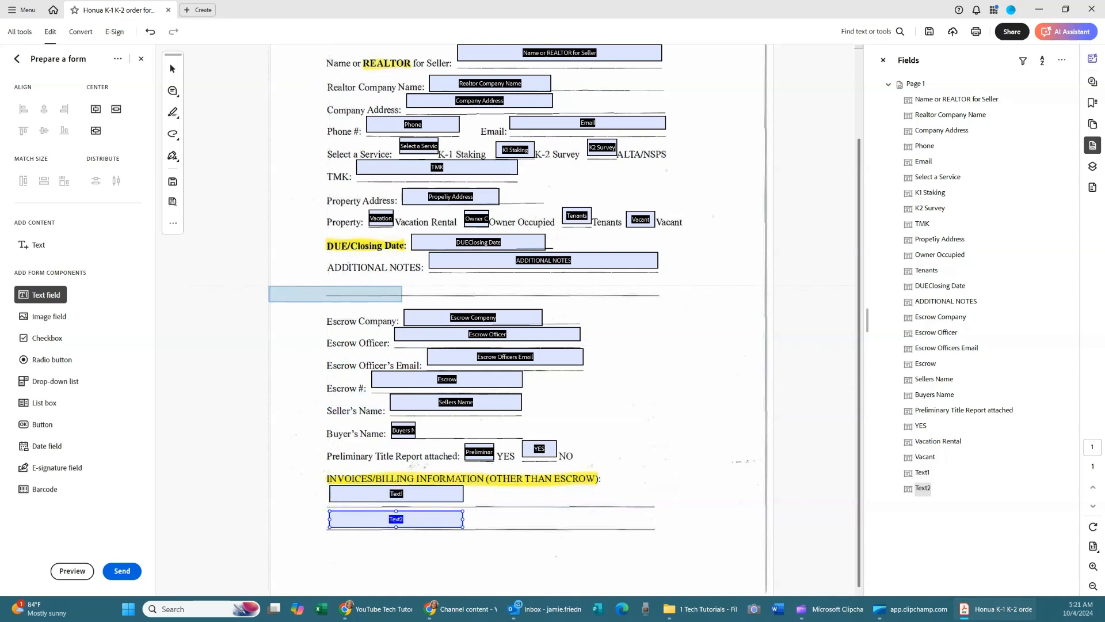
Move the Name or REALTOR for Seller field slightly down.
left_click(166, 67)
scroll(278, 148, "up", 2)
left_click(479, 103)
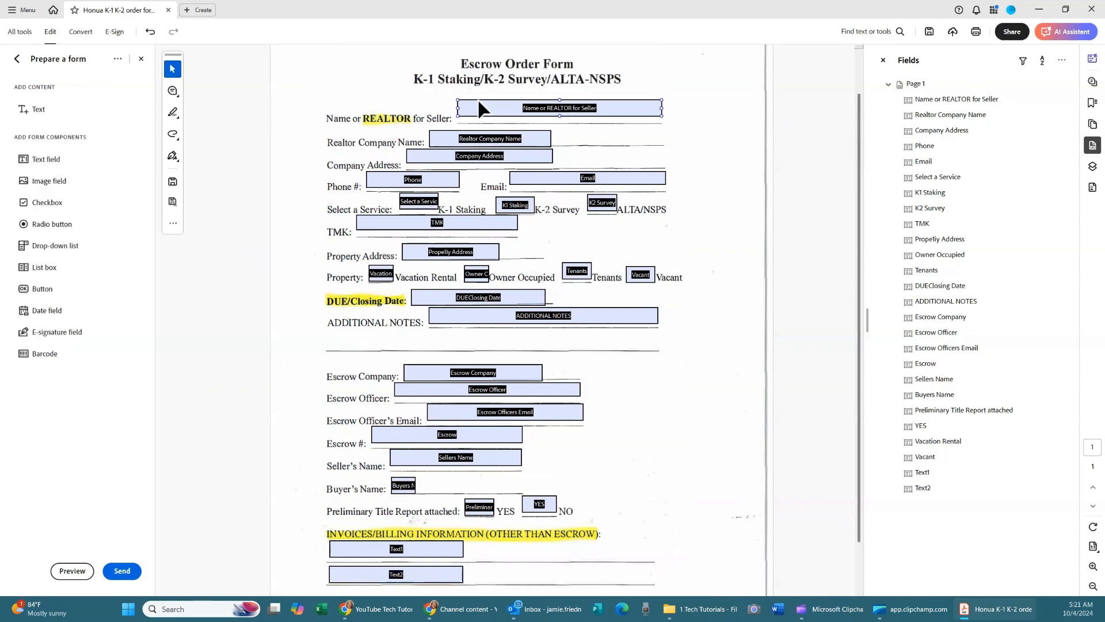
left_click_drag(582, 105, 665, 135)
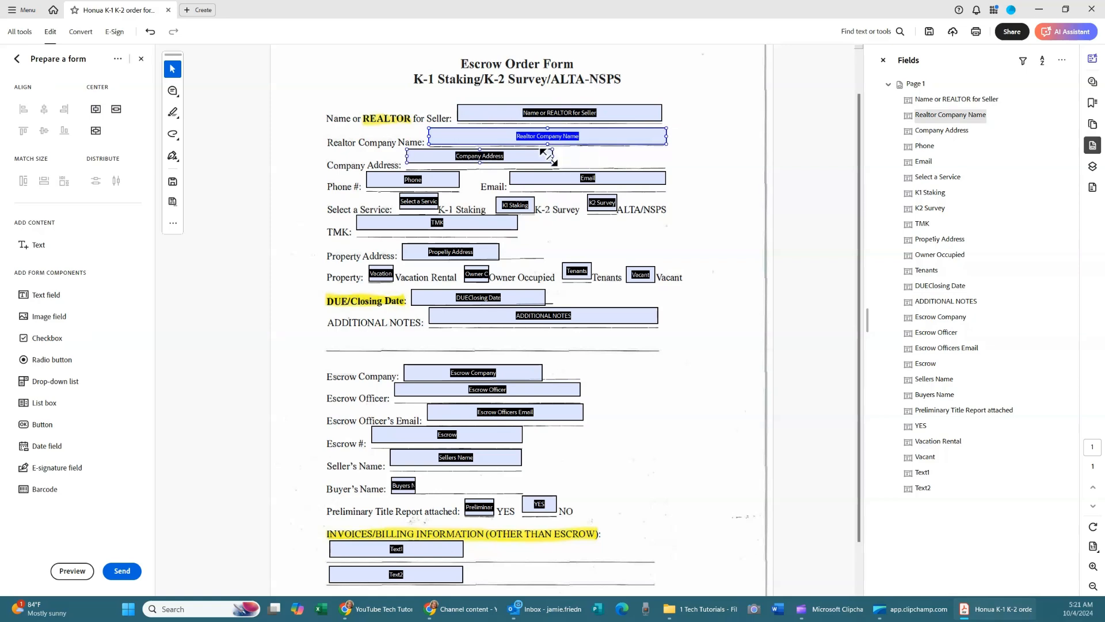
Widen Company Address to its line end and Phone slightly, then shift Select a Service left.
left_click(529, 153)
left_click_drag(552, 157, 663, 161)
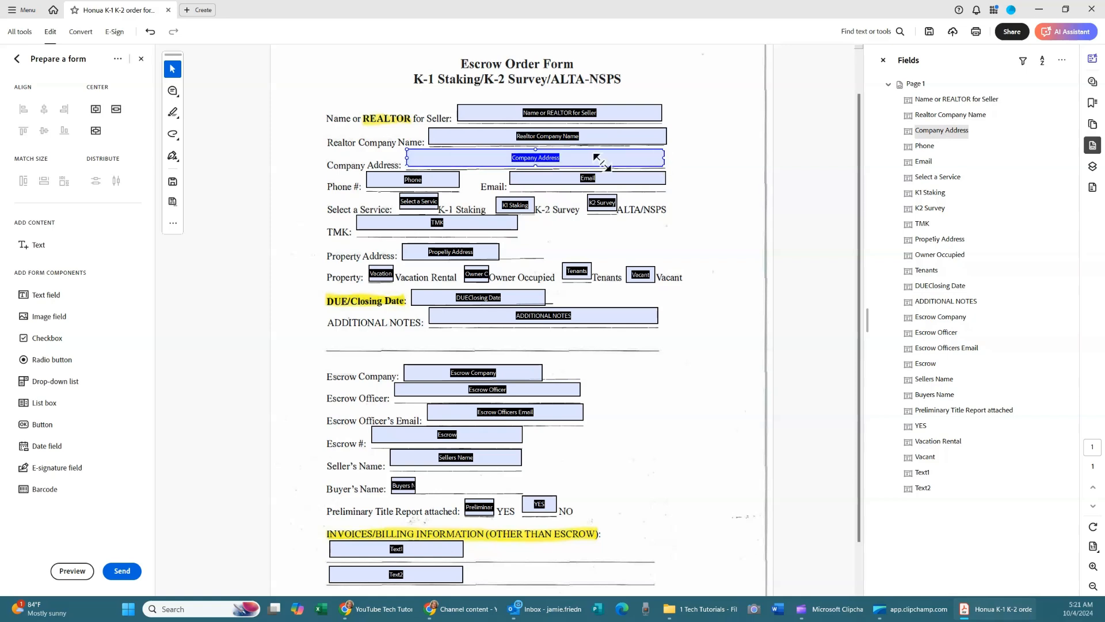
left_click(439, 183)
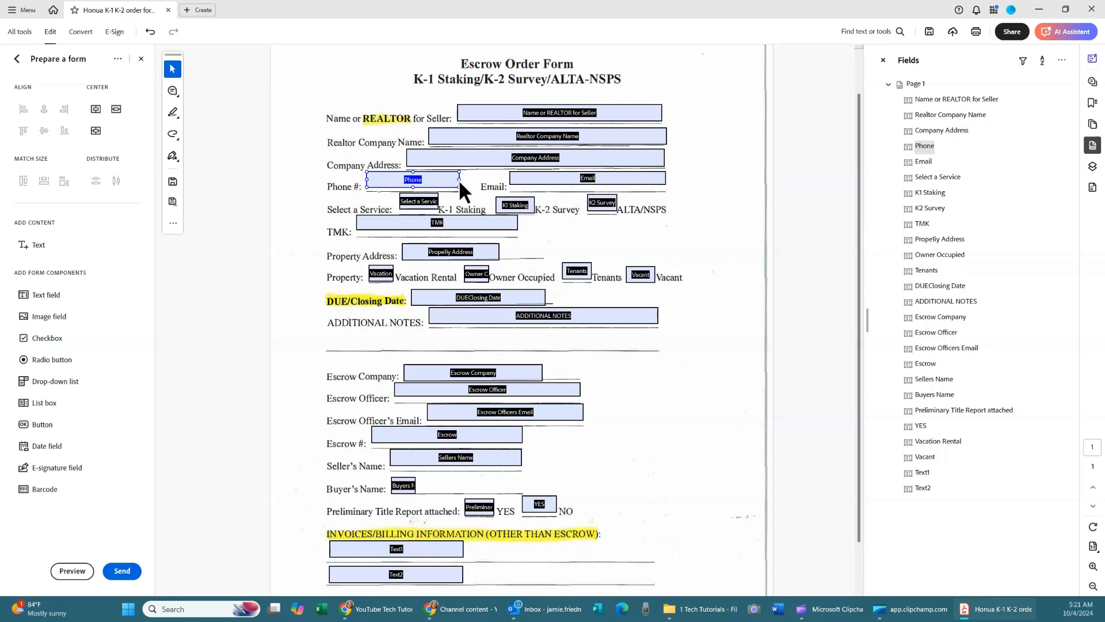
left_click_drag(459, 180, 477, 180)
left_click(566, 179)
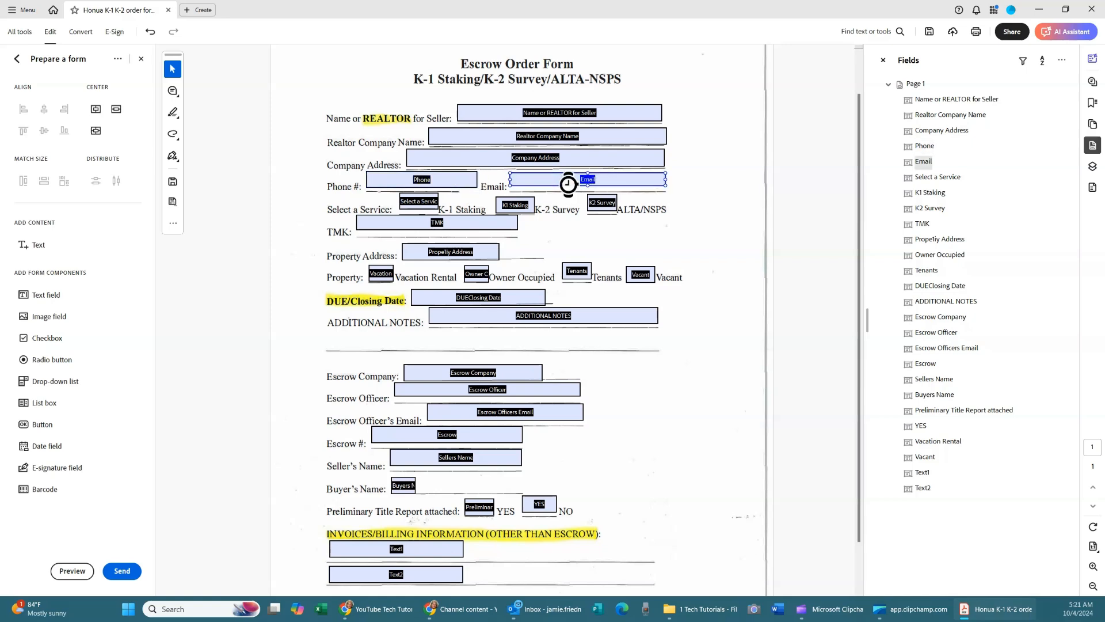
left_click_drag(424, 197, 418, 202)
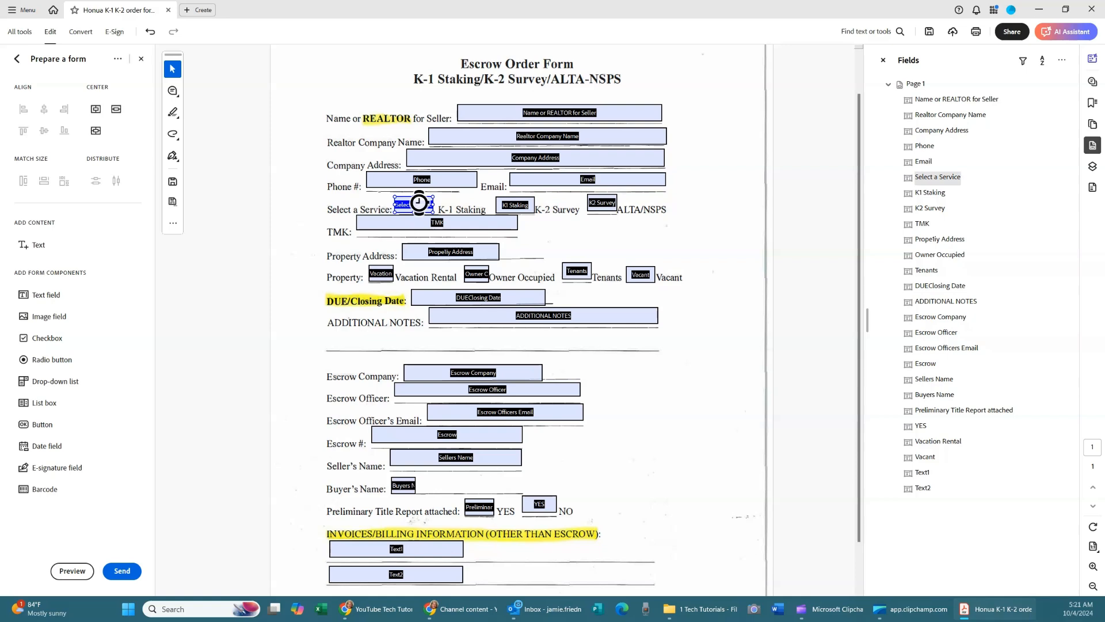
Rename the Select a Service field to 'K-1 Staking' with a matching tooltip.
right_click(419, 204)
left_click(443, 215)
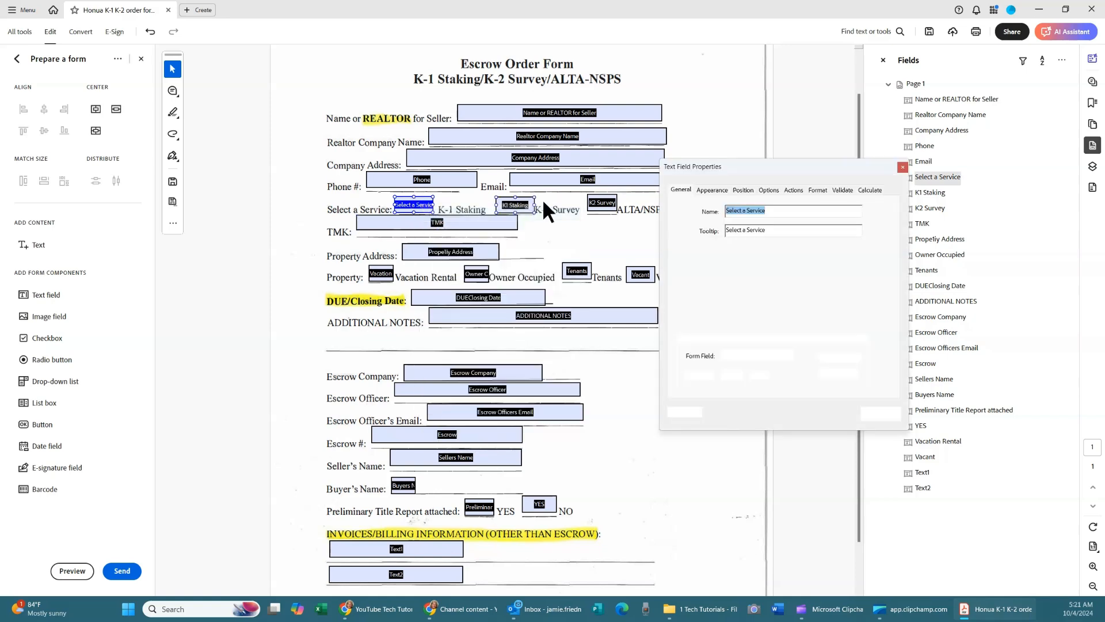
type("K-1 Staking")
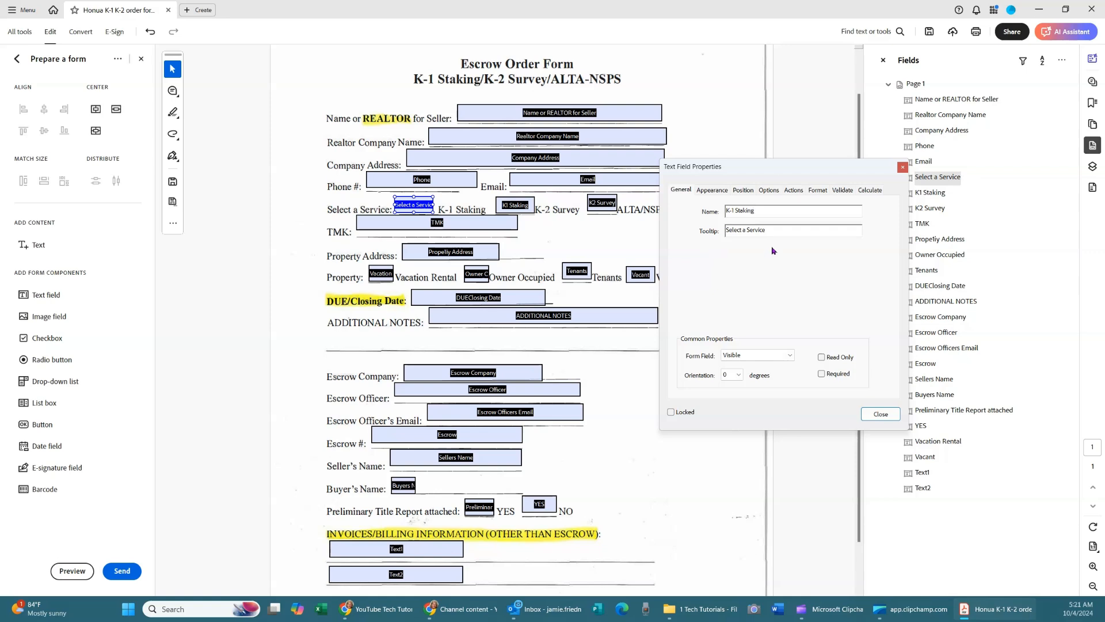
left_click_drag(765, 202, 687, 206)
key("ctrl+c")
left_click(771, 229)
key("ctrl+a")
key("ctrl+v")
left_click(880, 414)
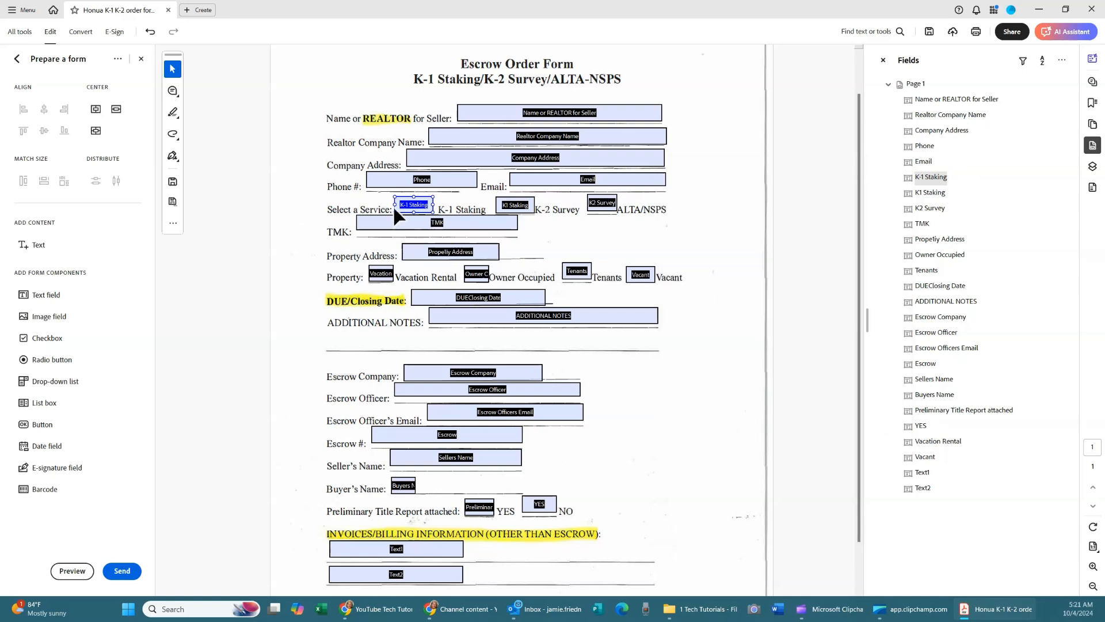
Rename the next service field to 'K-2 Survey' with a matching tooltip.
right_click(520, 208)
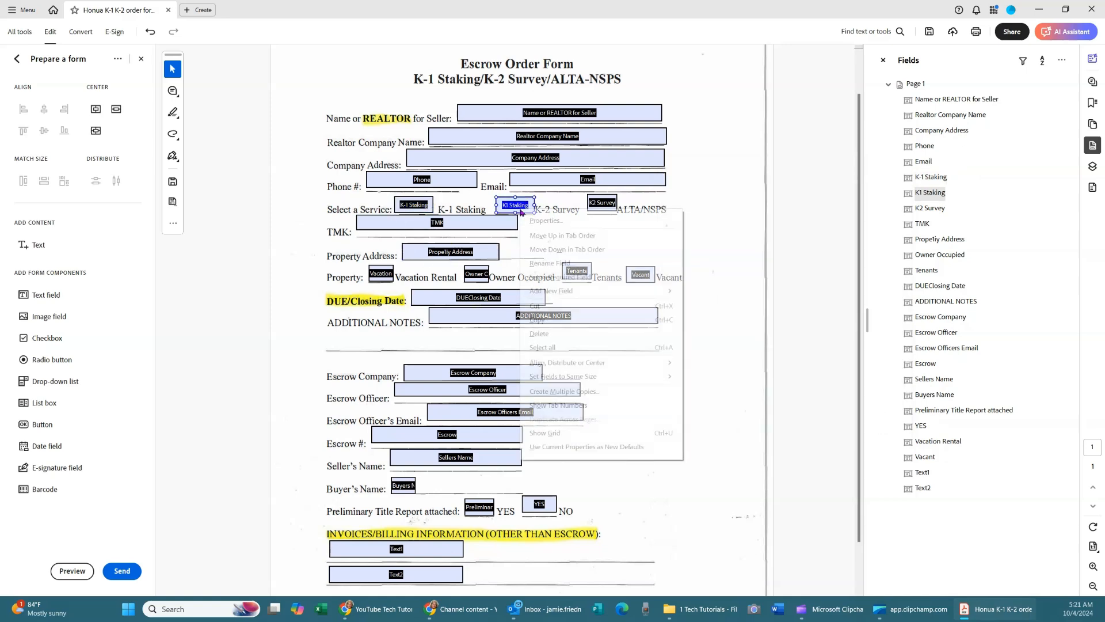
left_click(541, 220)
type("K-2 Sur")
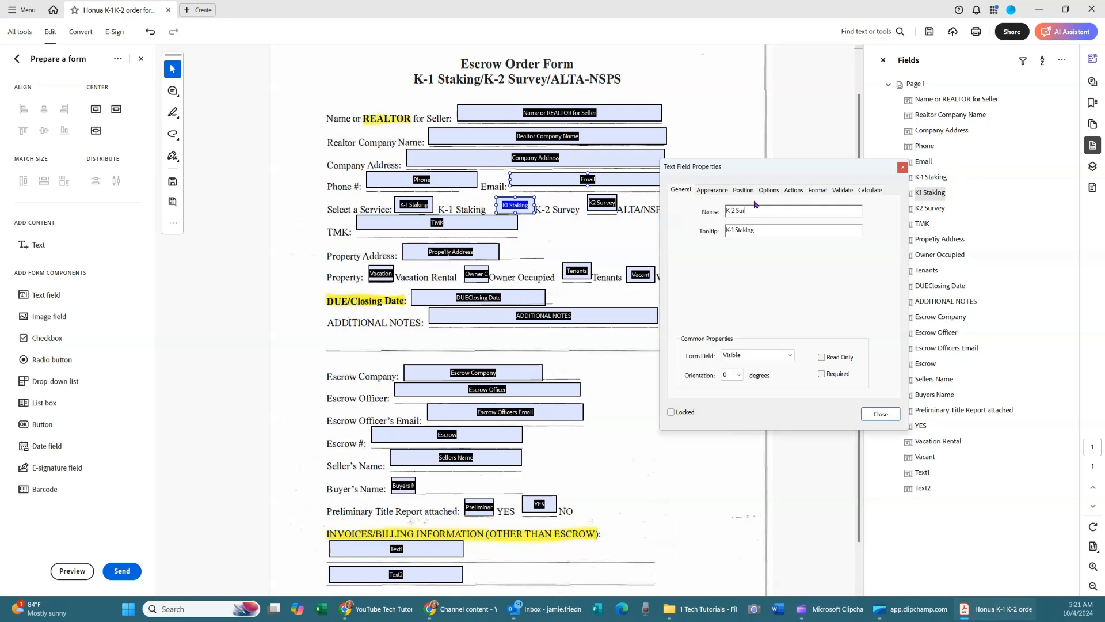
type("vey")
left_click_drag(783, 211, 683, 204)
key("Tab")
left_click(877, 414)
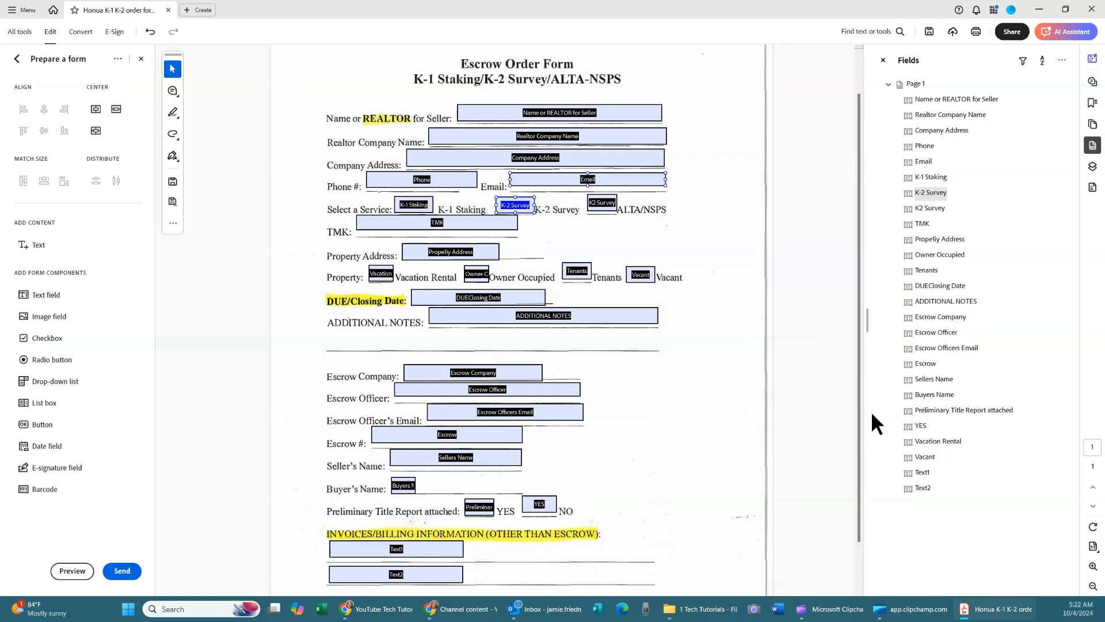
Rename the field beside ALTA/NSPS to 'ALTA NSPS' with a matching tooltip.
left_click(608, 212)
right_click(607, 208)
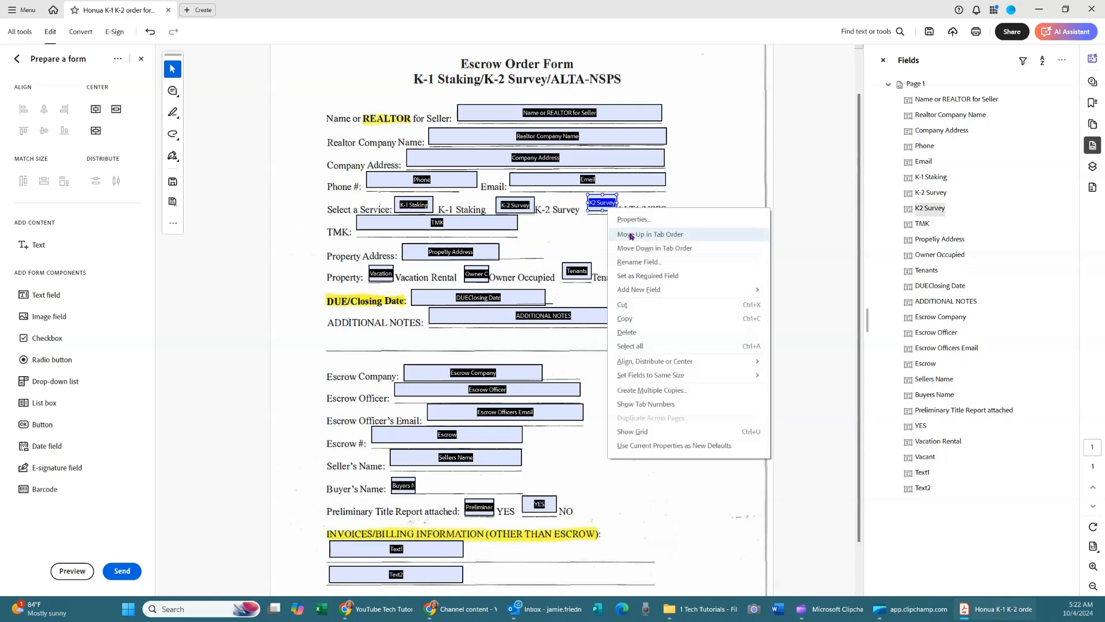
left_click(632, 219)
type("ALTA NSPS")
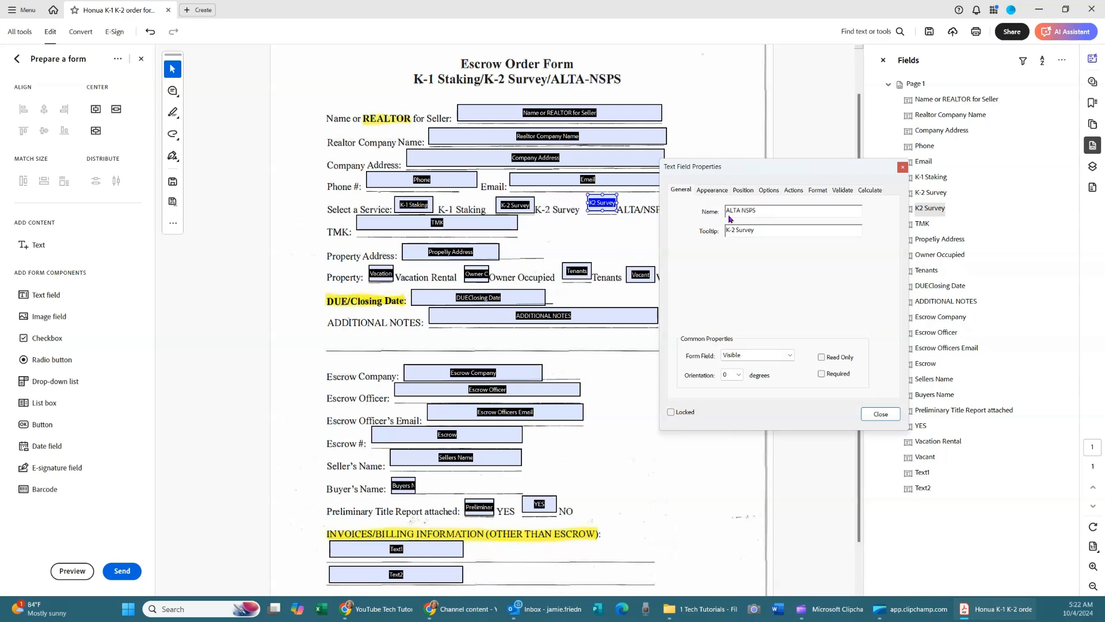
key("Tab")
type("A")
Nudge the TMK field slightly lower and widen Property Address to span its line.
left_click(881, 413)
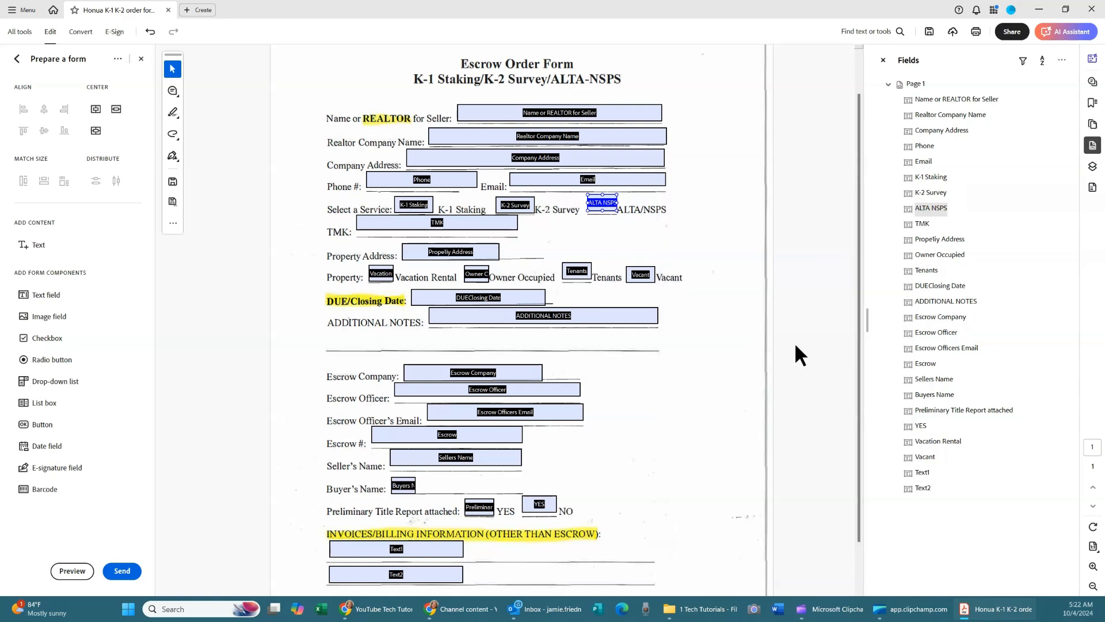
left_click_drag(474, 223, 647, 249)
left_click(477, 249)
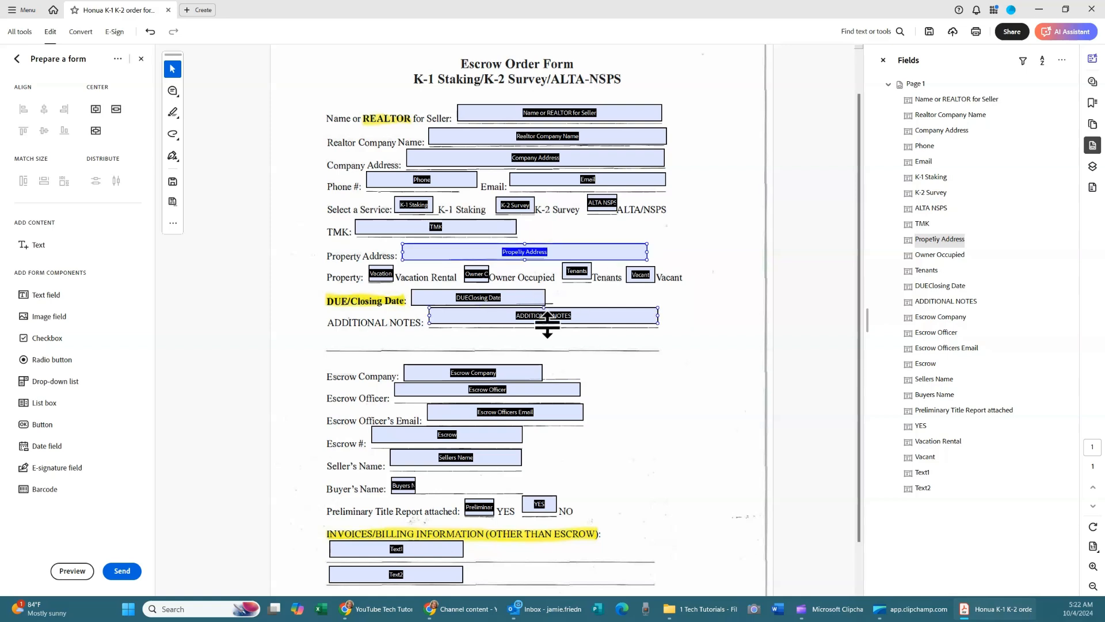
left_click(438, 313)
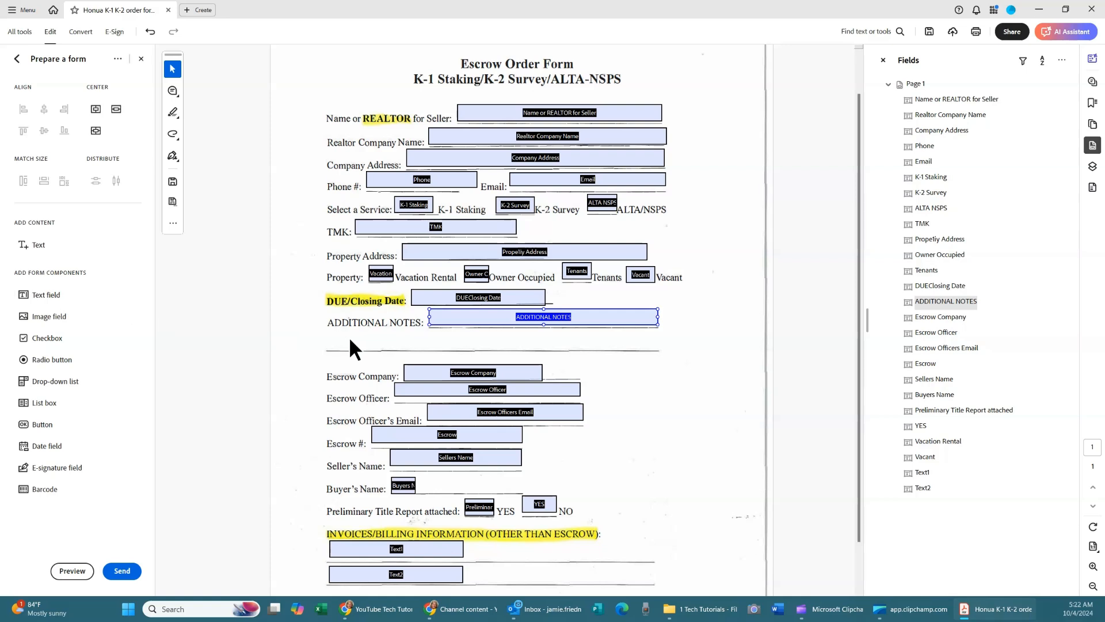
left_click(43, 297)
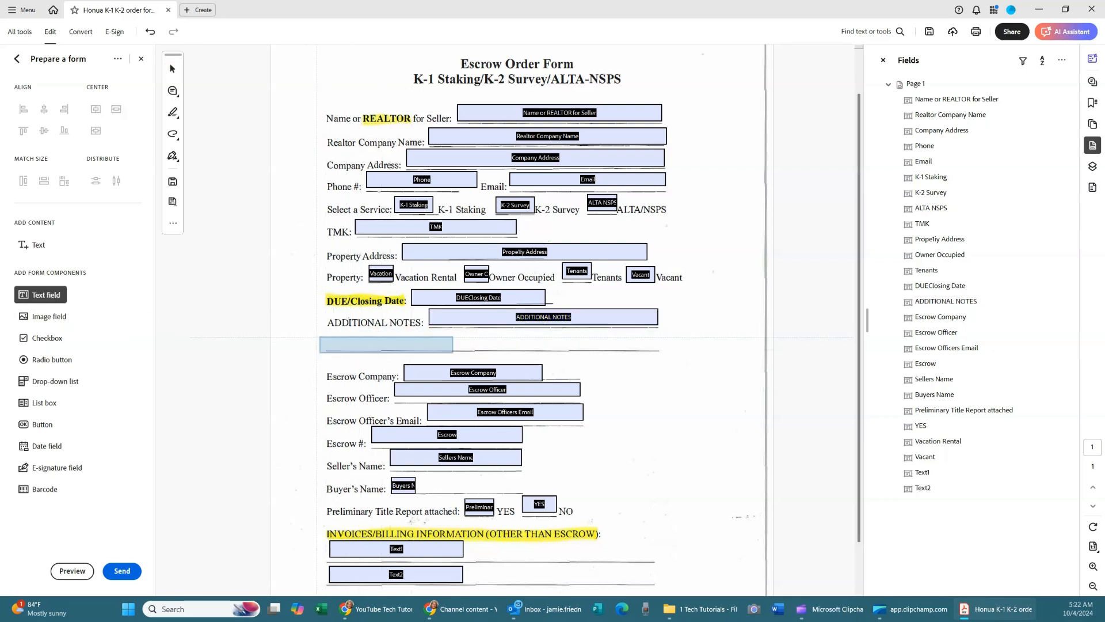
Add a new text field stretched across the blank line below ADDITIONAL NOTES.
left_click(317, 339)
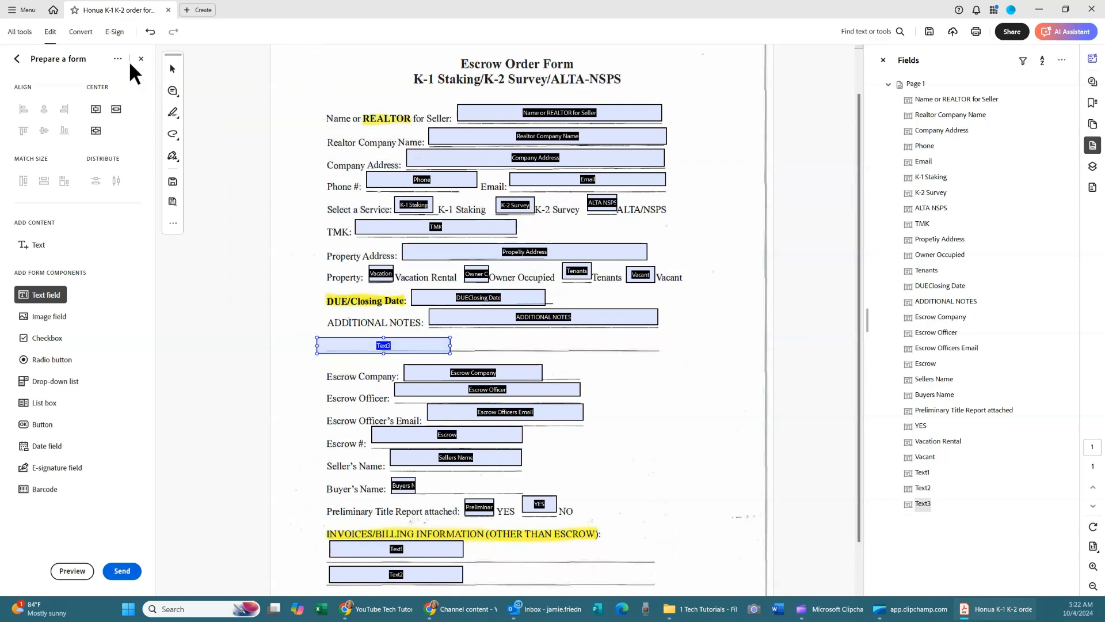
left_click(168, 69)
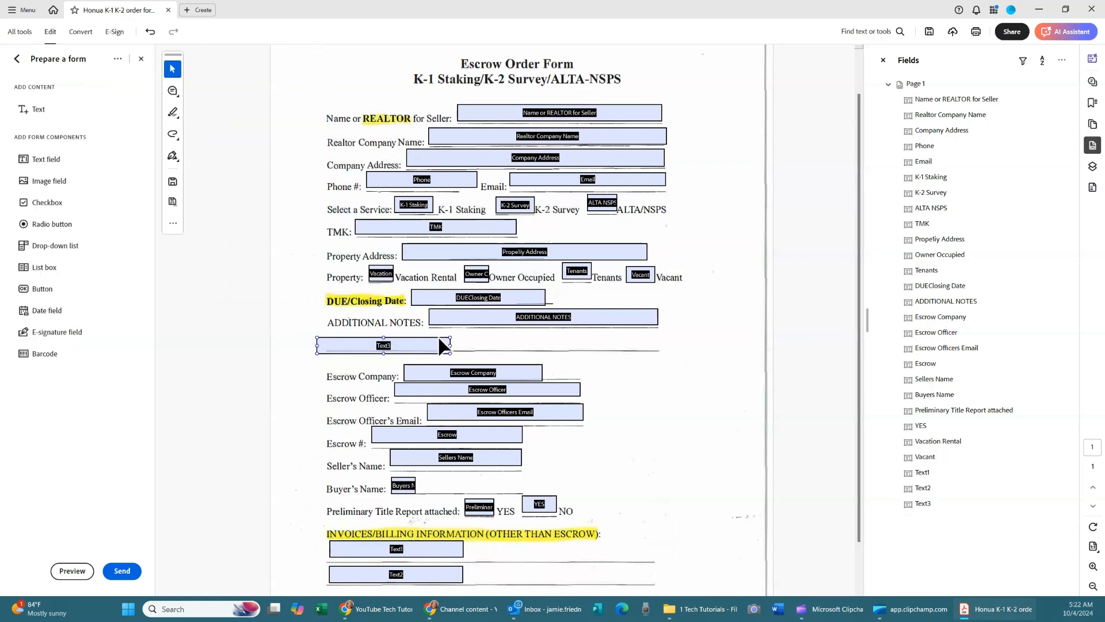
left_click_drag(439, 344, 661, 341)
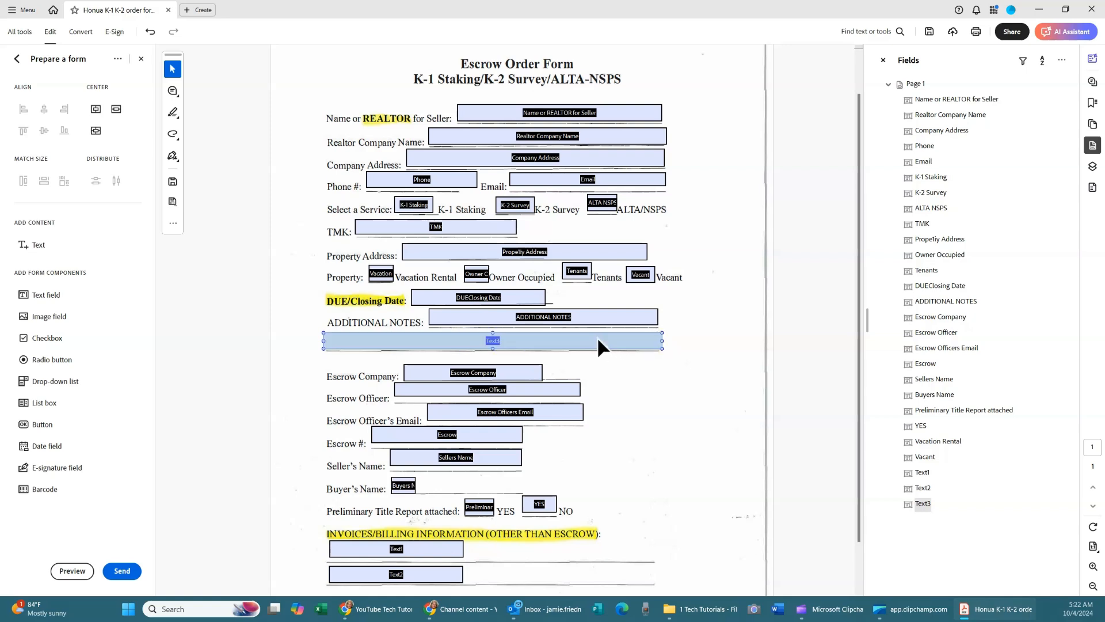
Name the new field 'Additional Notes 2' and give it the same tooltip.
right_click(599, 341)
left_click(613, 352)
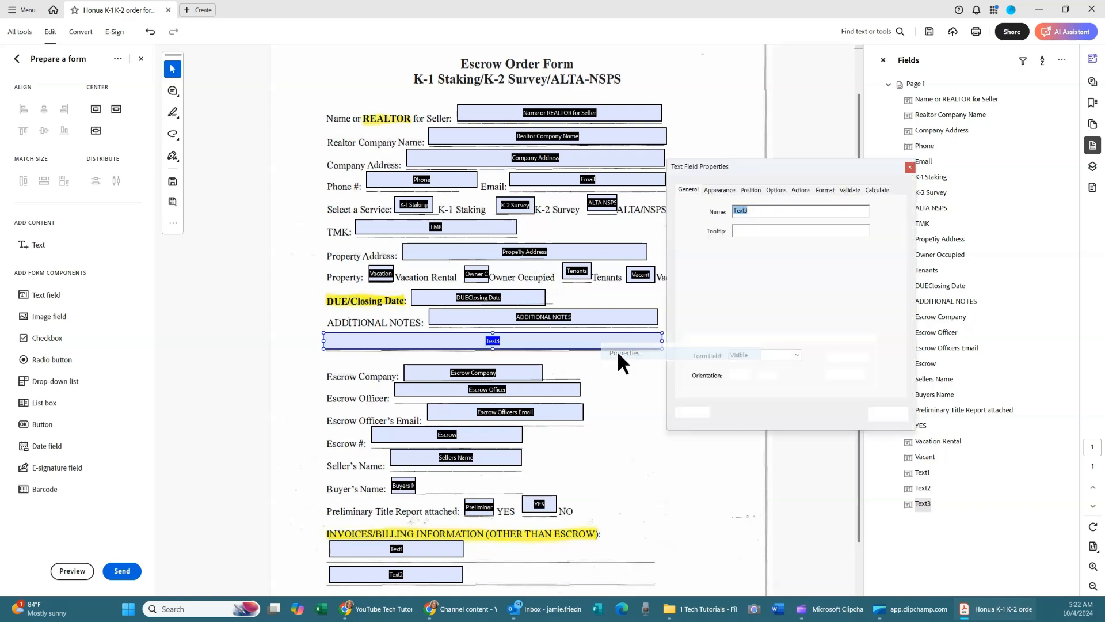
type("Additional Notes 2")
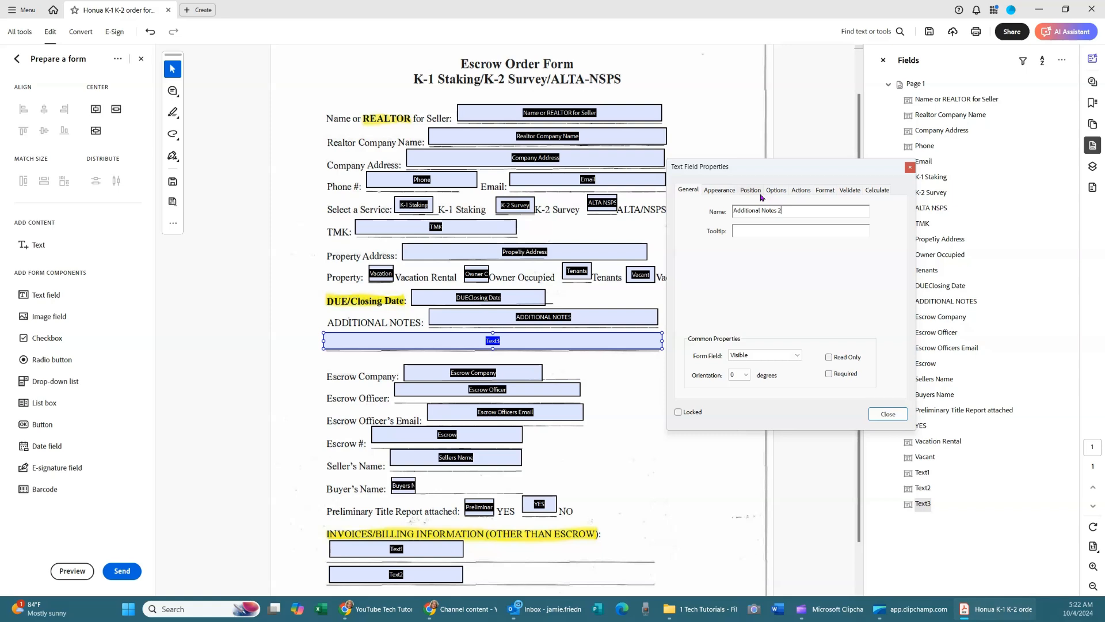
left_click_drag(785, 211, 698, 214)
left_click(748, 231)
key("ctrl+v")
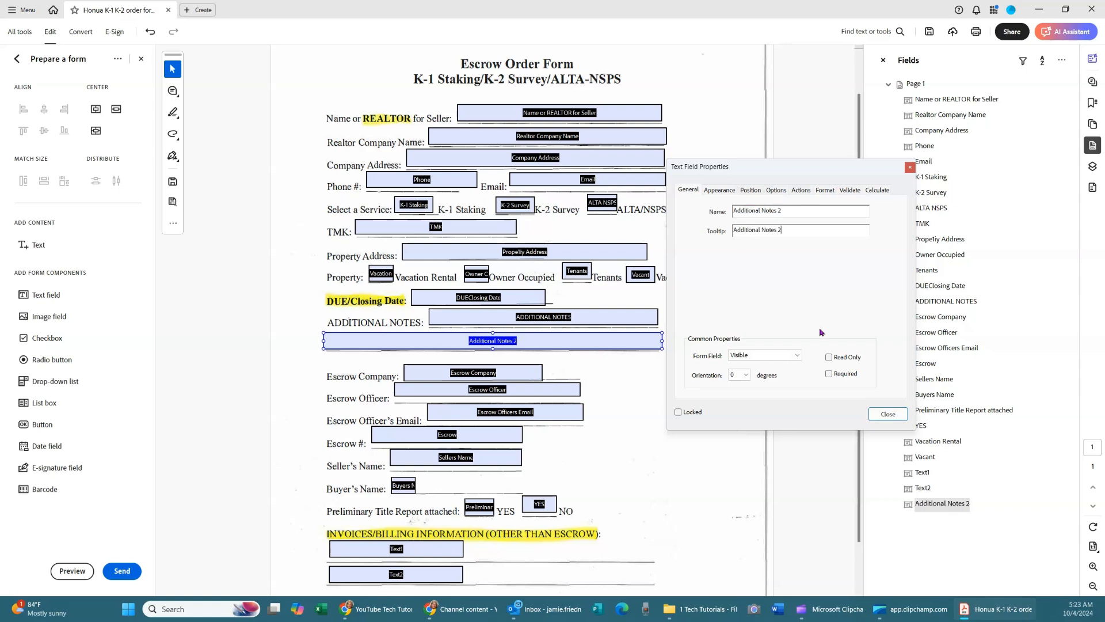
left_click(886, 414)
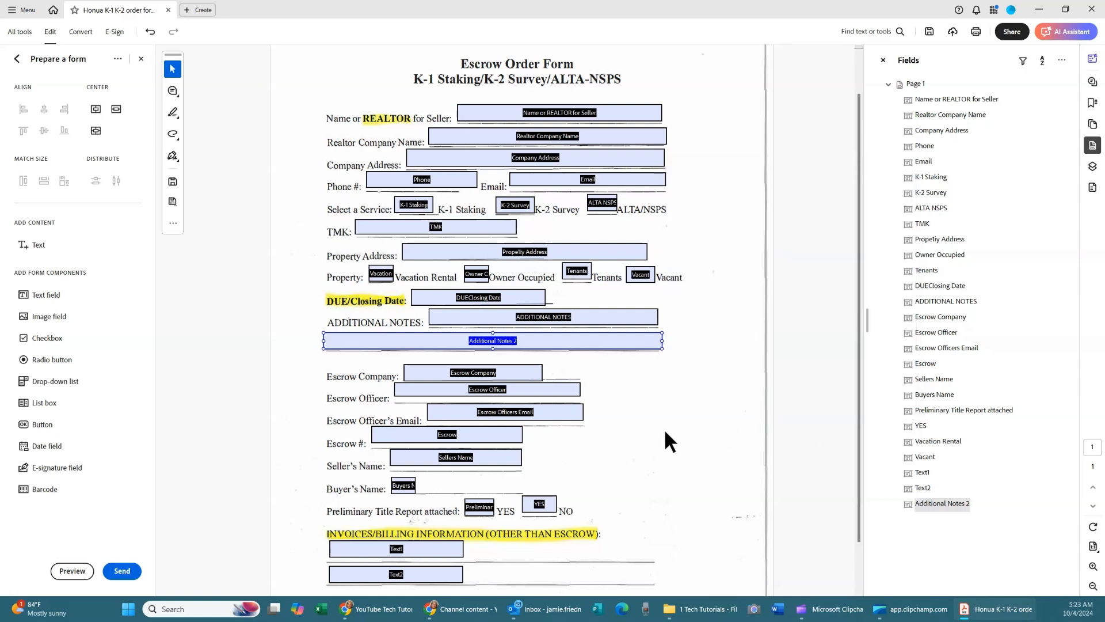
scroll(664, 428, "down", 2)
Widen Escrow Company, Buyers Name and Sellers Name across their lines, and lower YES slightly.
left_click_drag(541, 317, 567, 357)
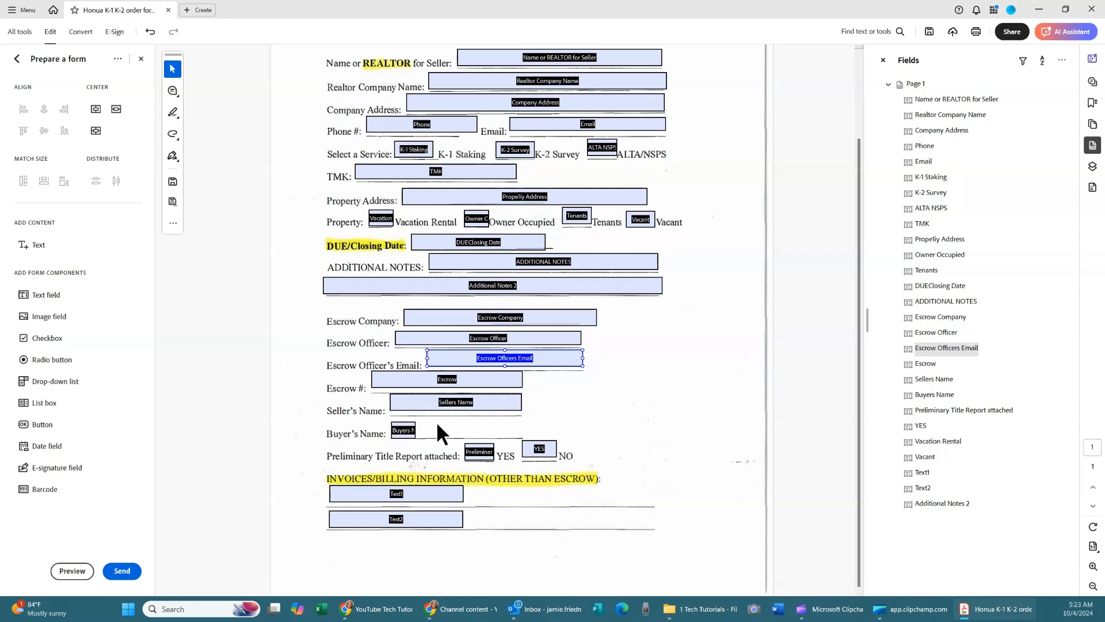
left_click(406, 432)
left_click_drag(417, 431, 678, 432)
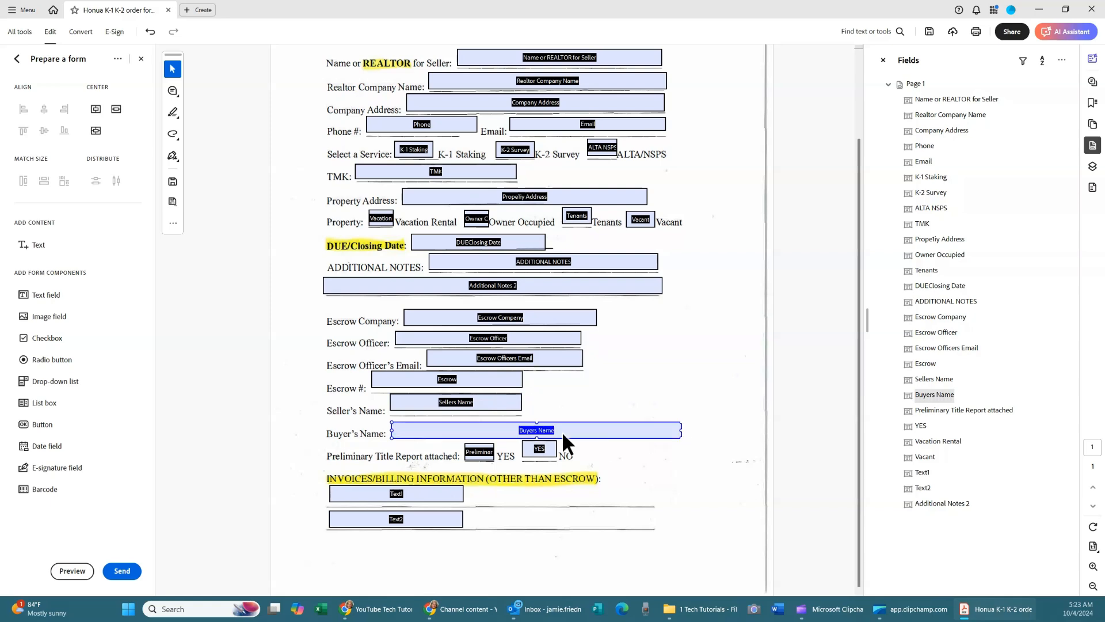
left_click(521, 403)
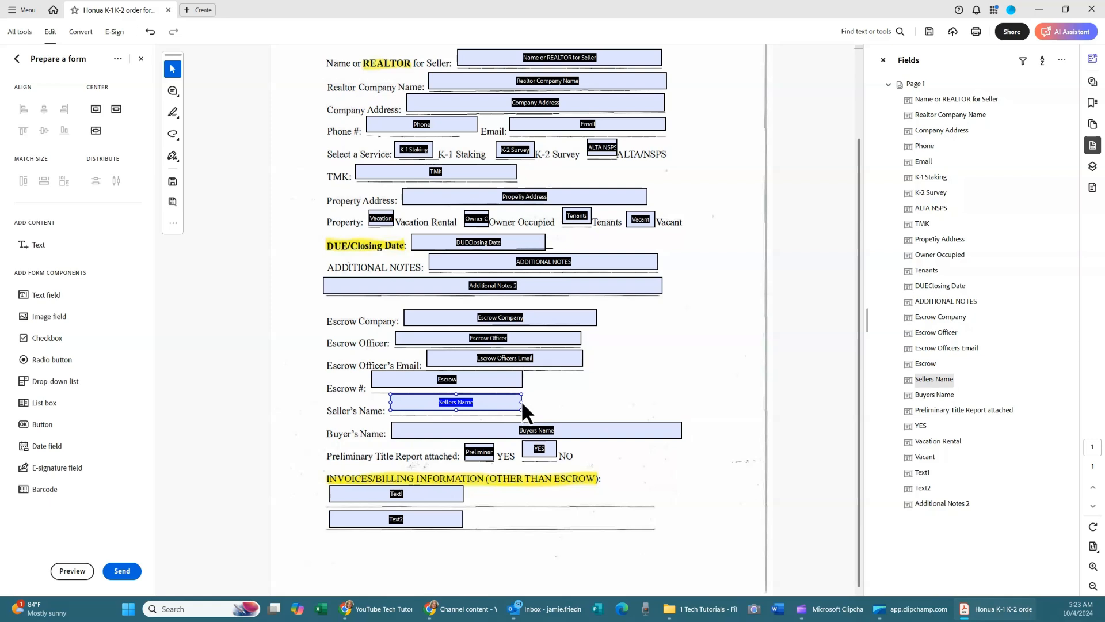
left_click_drag(520, 403, 679, 409)
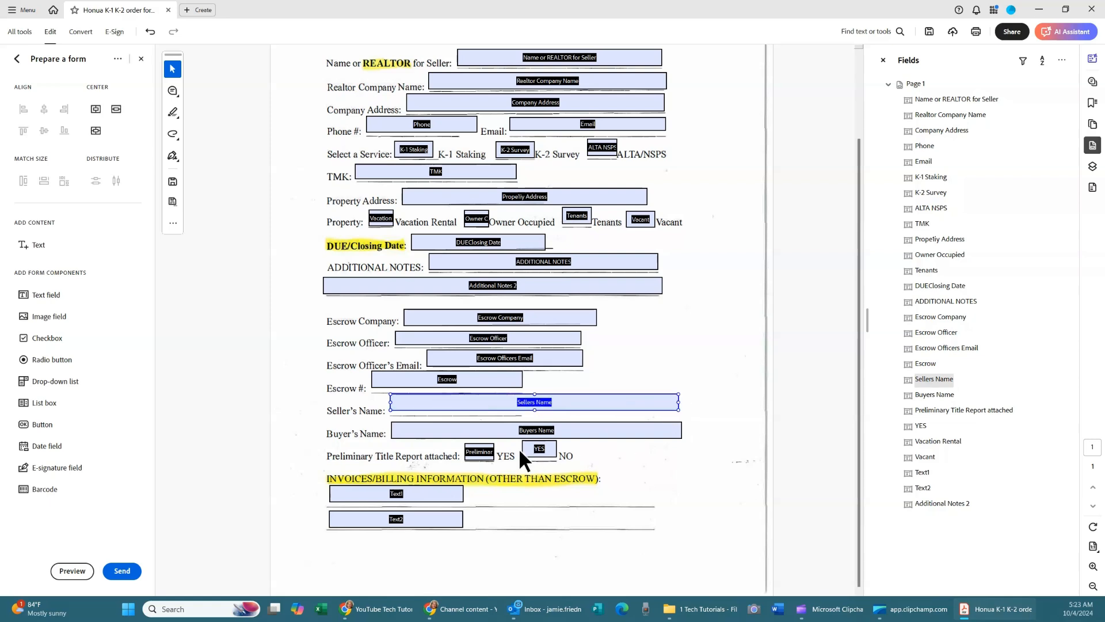
left_click(538, 450)
left_click_drag(535, 445, 535, 447)
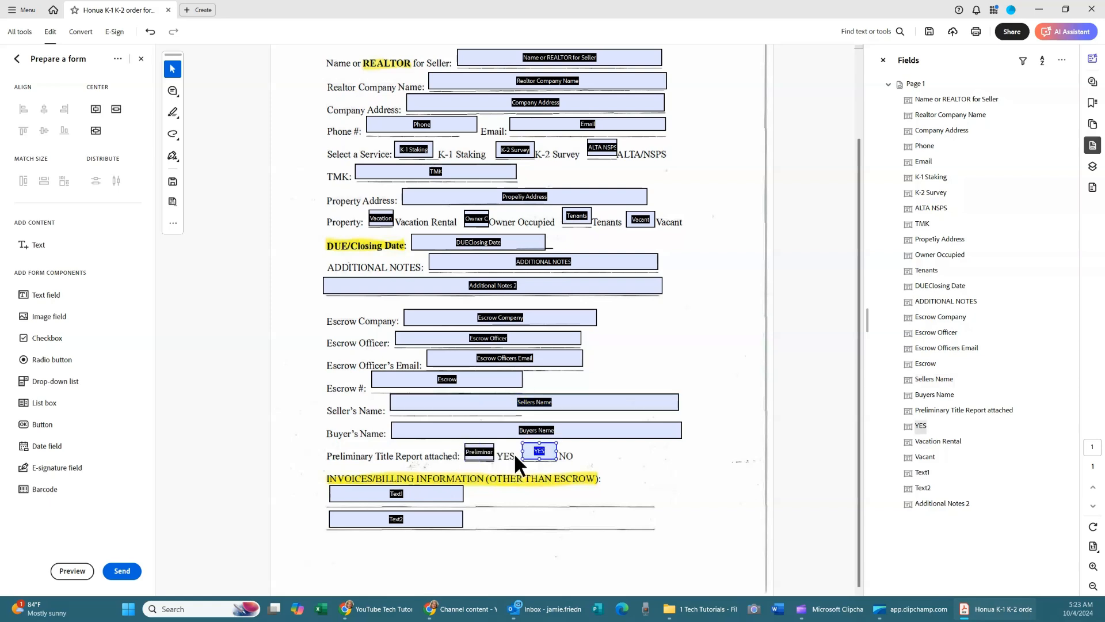
Delete the Preliminary Title Report YES and NO checkbox fields.
left_click(475, 458)
key("Delete")
left_click(539, 451)
key("Delete")
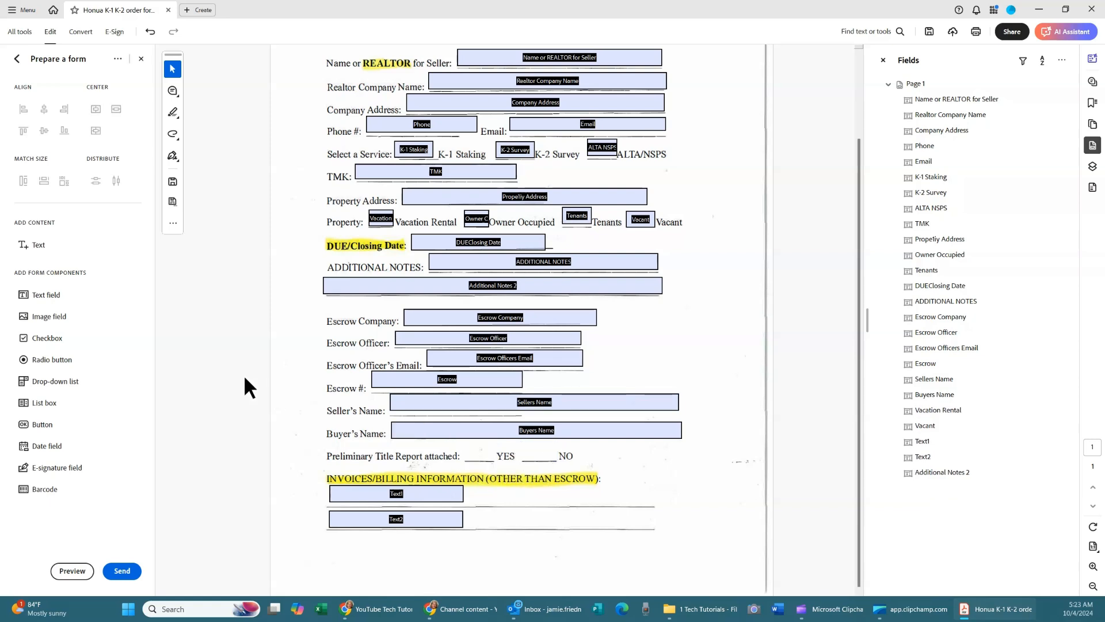
Add Group4 radio buttons: Choice1 on the YES blank and Choice2 on NO.
left_click(72, 358)
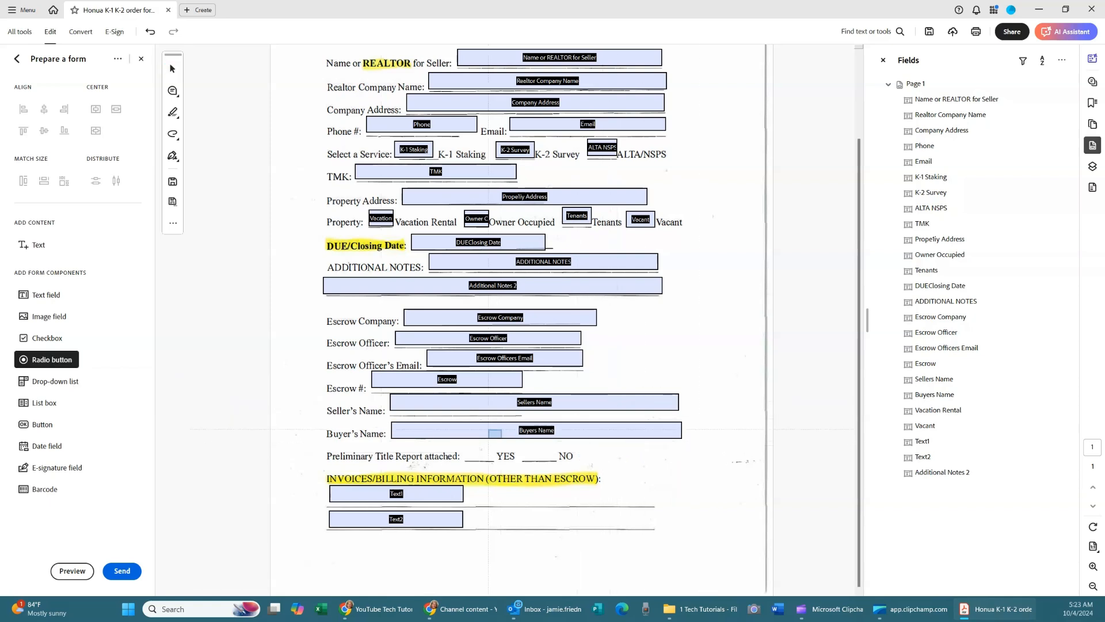
left_click(479, 450)
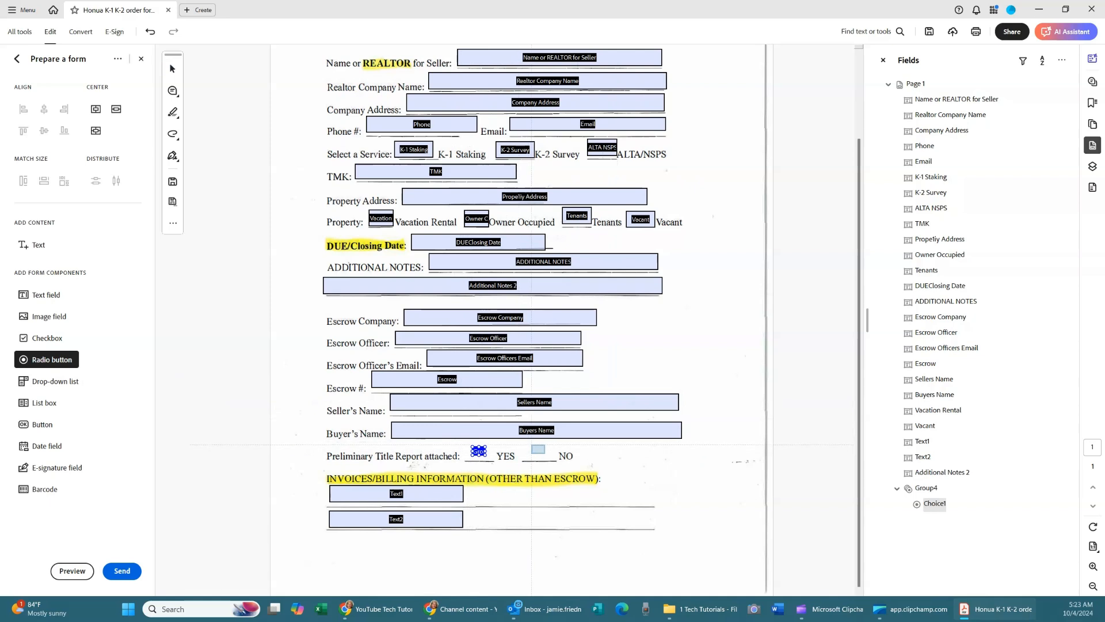
left_click(537, 454)
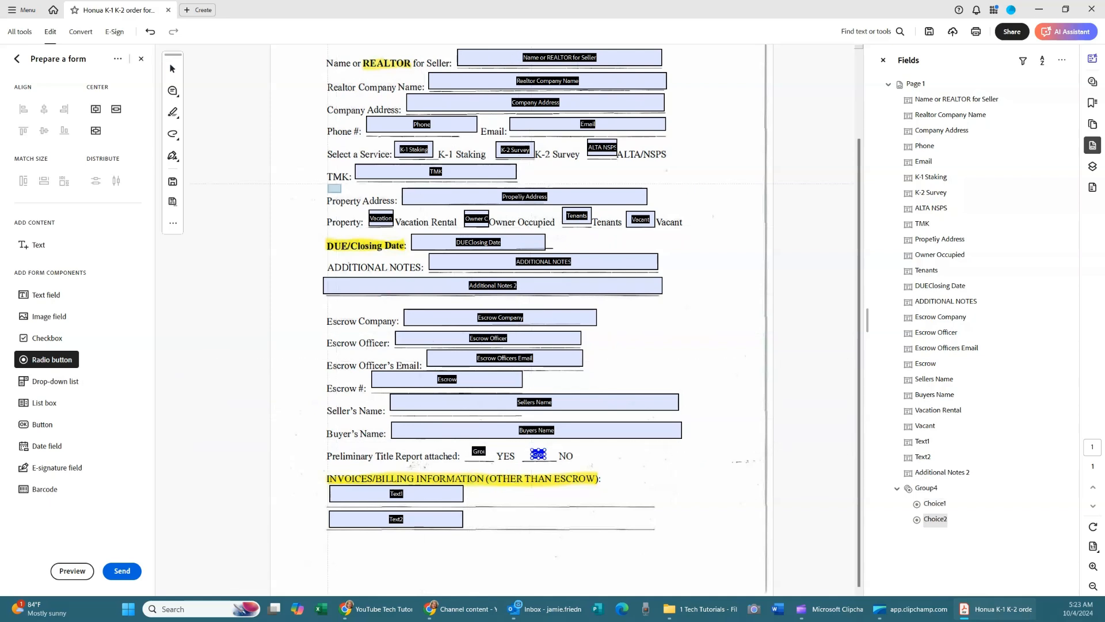
left_click(172, 69)
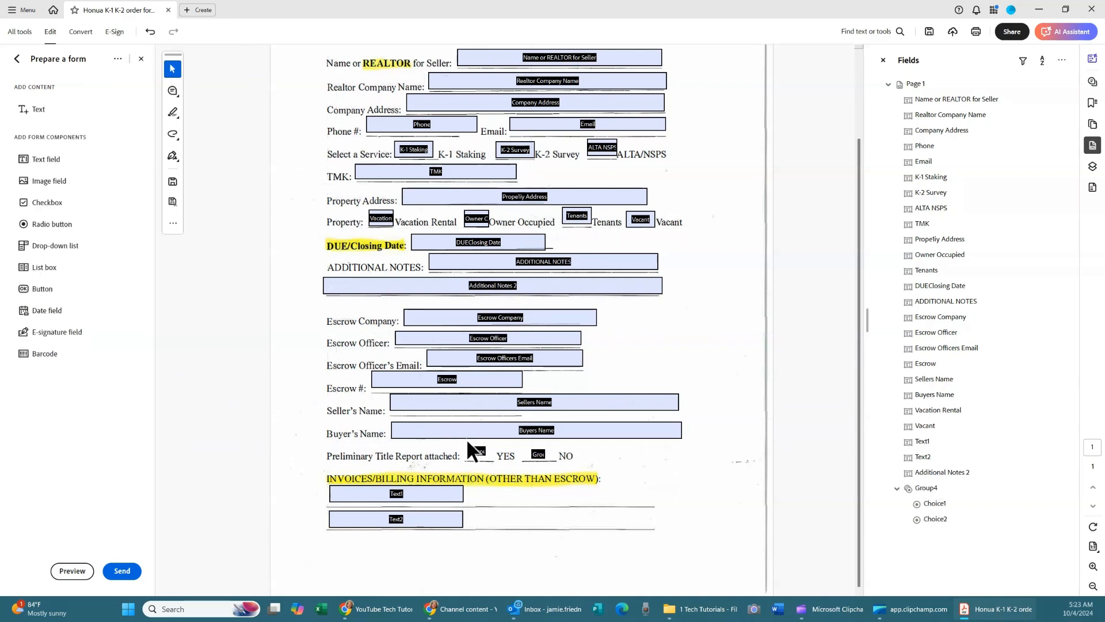
left_click(478, 450)
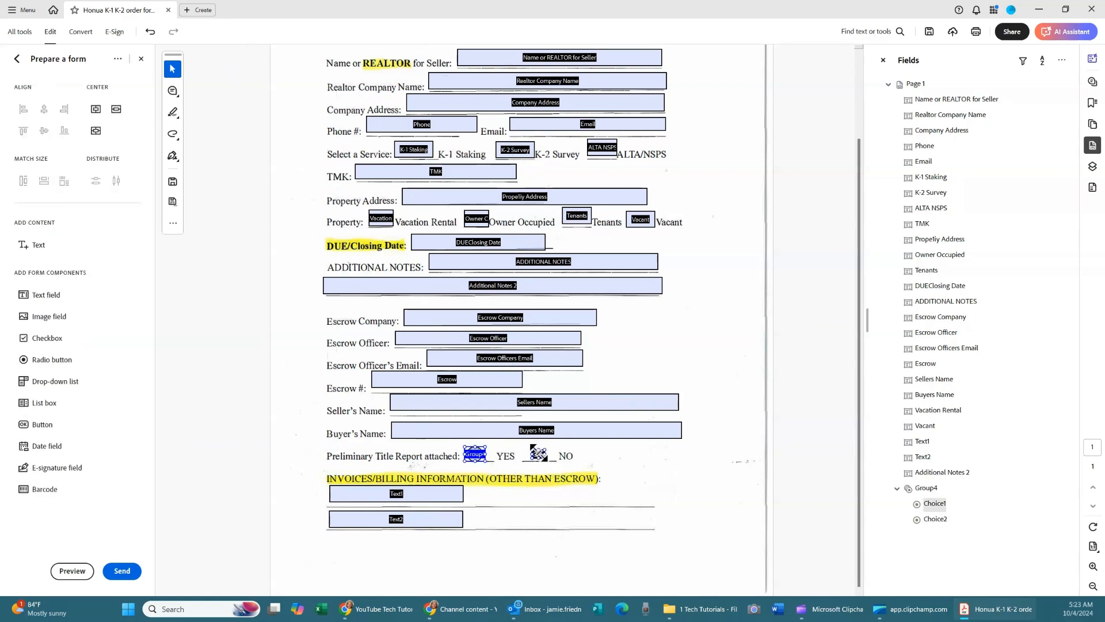
left_click(538, 453)
left_click_drag(529, 446, 527, 456)
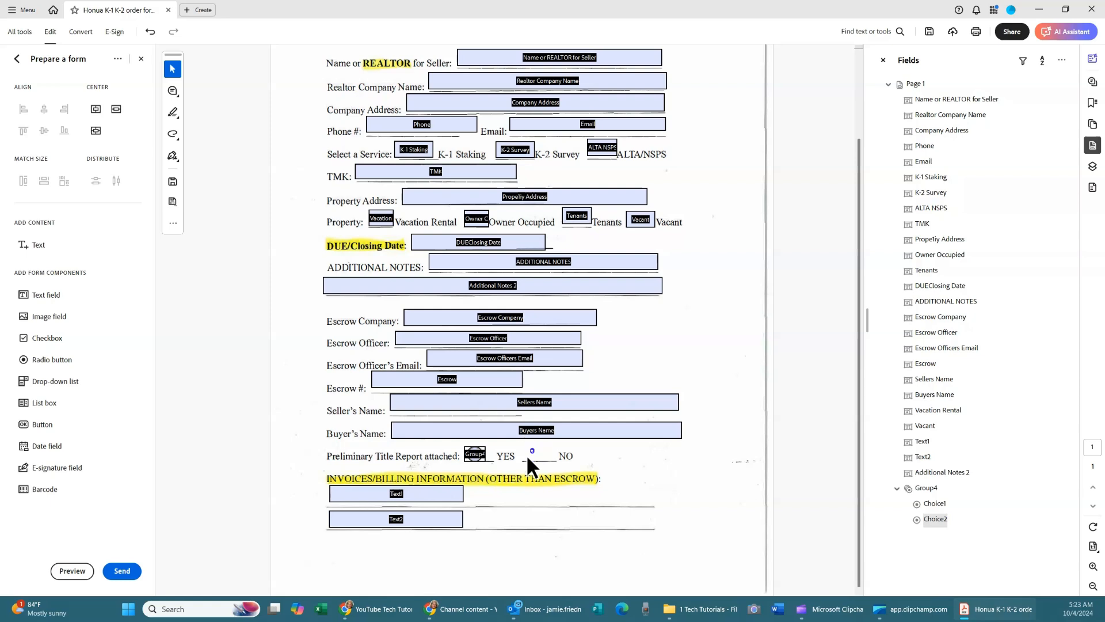
Undo the collapsed resize and fit the NO radio button's size and position beside NO.
left_click(148, 30)
left_click_drag(545, 449, 565, 448)
left_click_drag(533, 447, 524, 448)
left_click_drag(555, 459, 545, 458)
Widen the Text1 and Text2 billing fields to span their lines.
left_click(437, 491)
left_click_drag(462, 494, 639, 498)
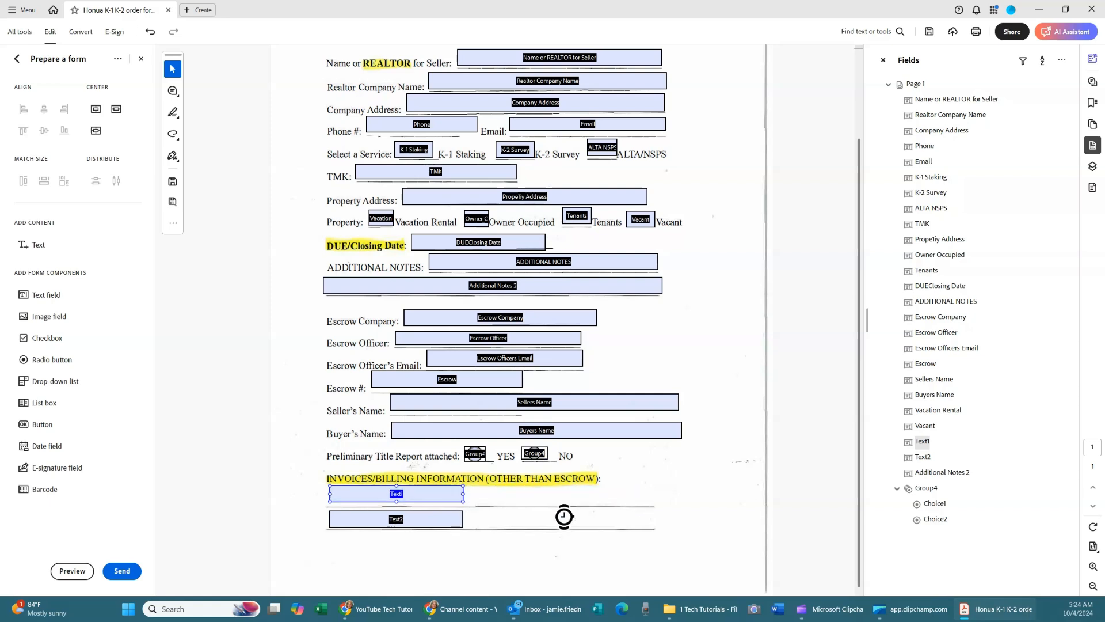
left_click(451, 517)
left_click_drag(460, 520, 651, 522)
scroll(569, 122, "up", 2)
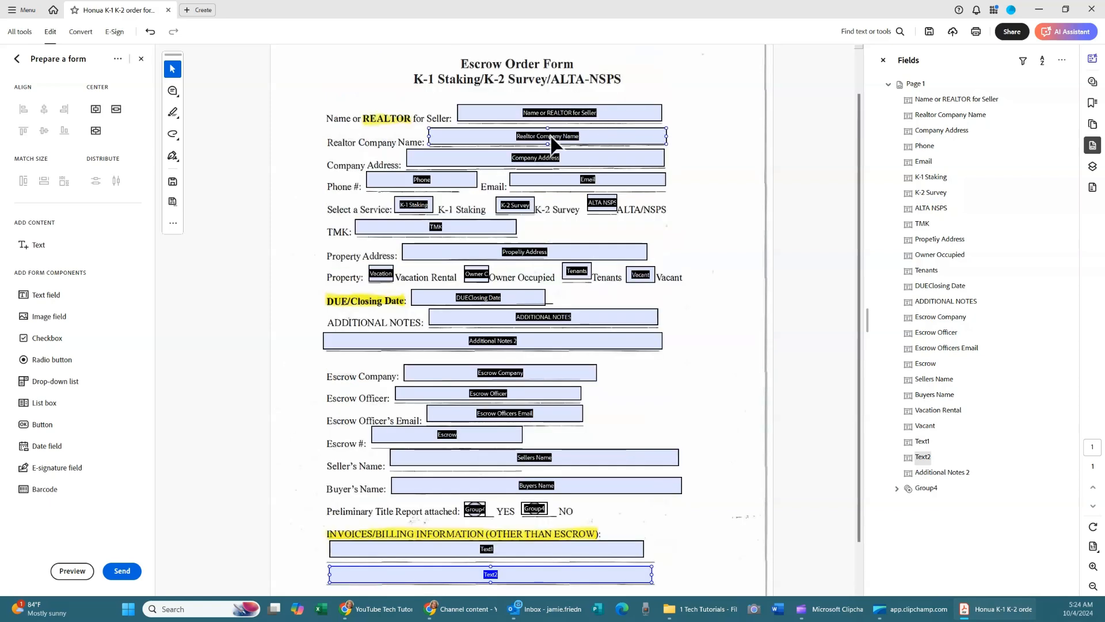
left_click(72, 570)
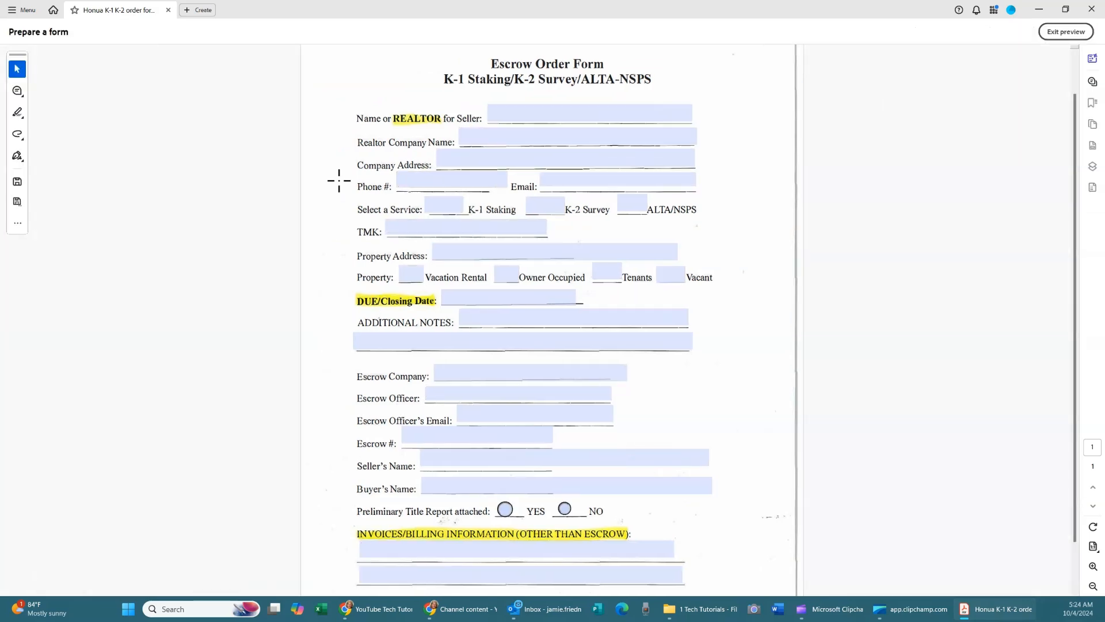
Tab from the seller name field past Property Address, Owner Occupied and Tenants to check order.
scroll(506, 410, "down", 2)
scroll(507, 409, "up", 4)
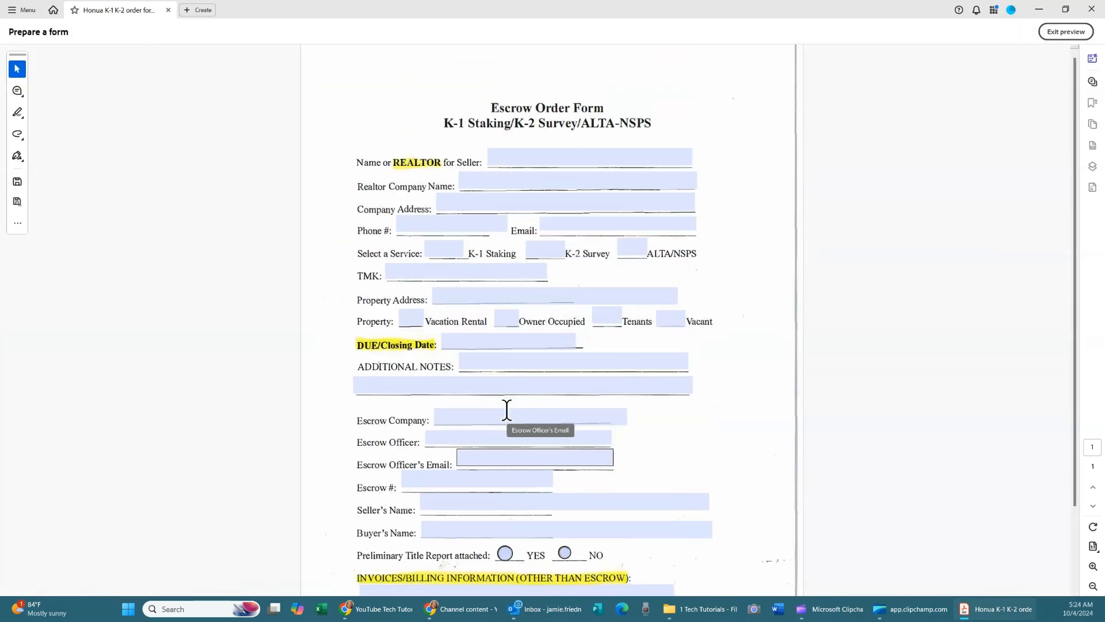
left_click(527, 159)
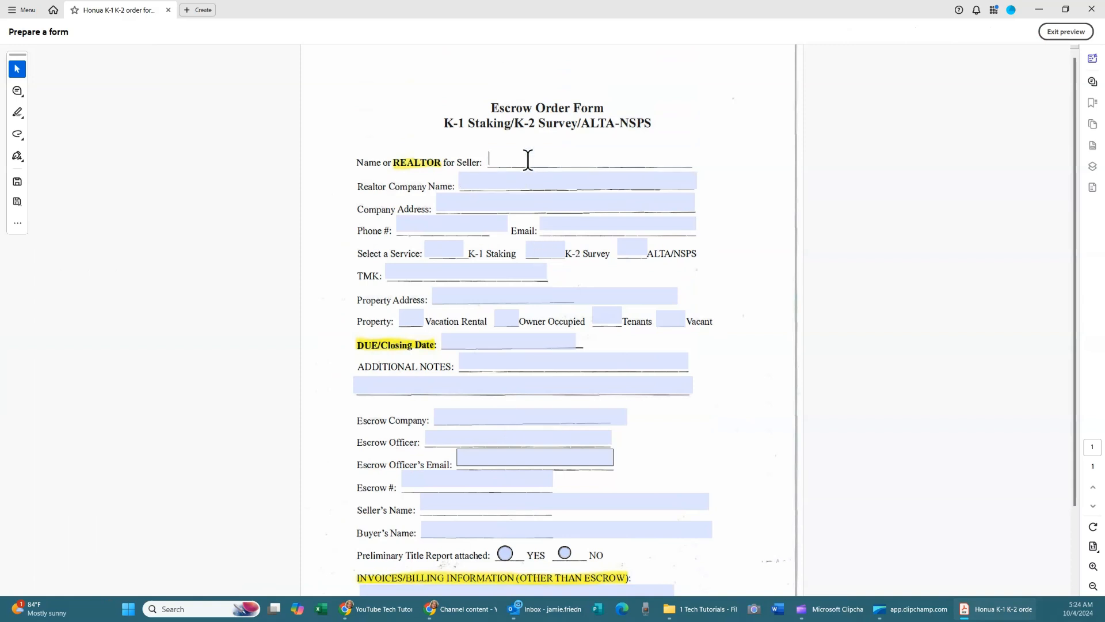
key("Tab")
key("Tab")
key("Tab")
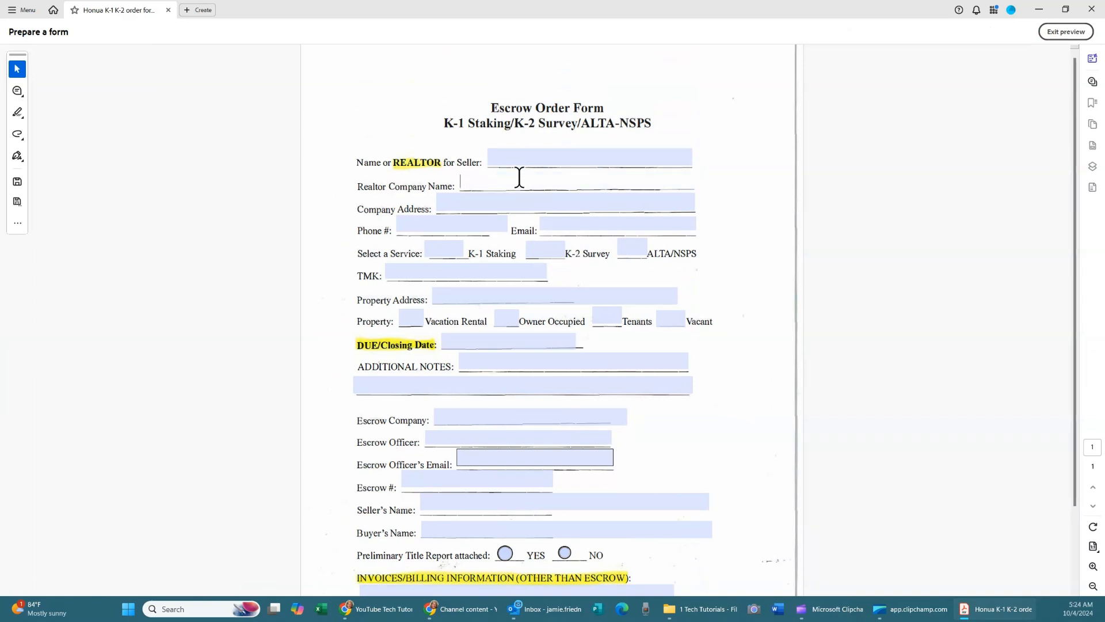
key("Tab")
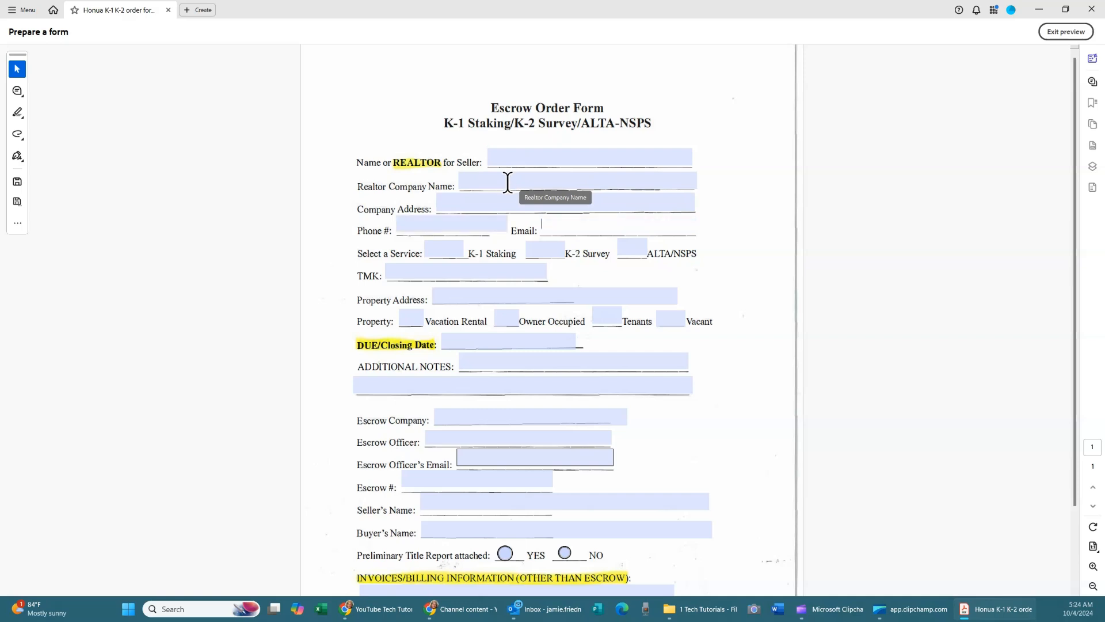
key("Tab")
key("Tab")
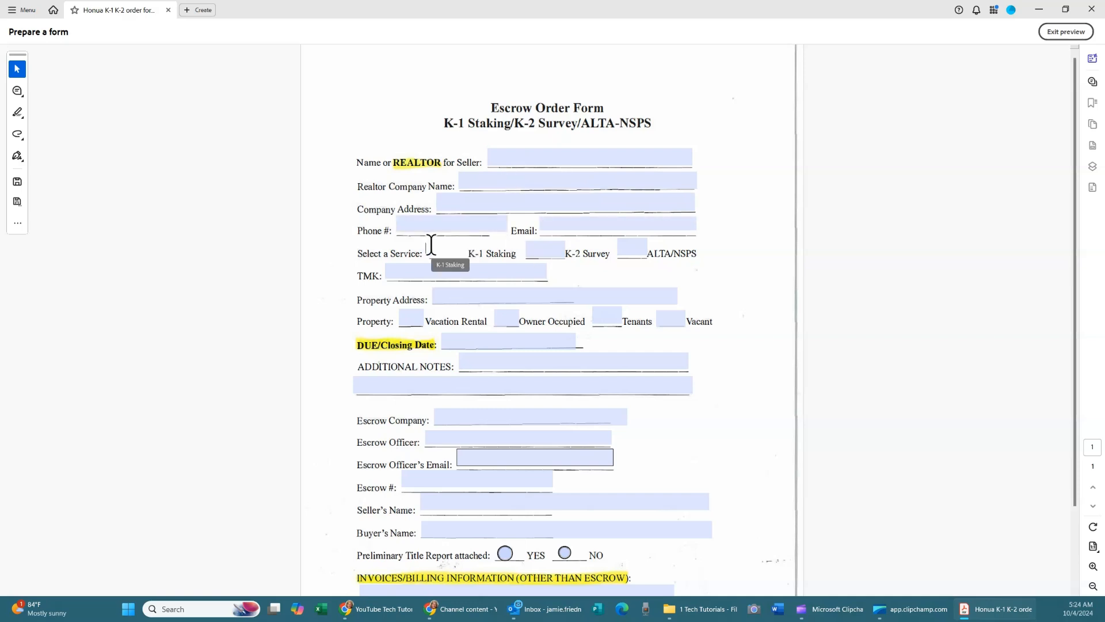
key("Tab")
key("Tab")
key("Tab")
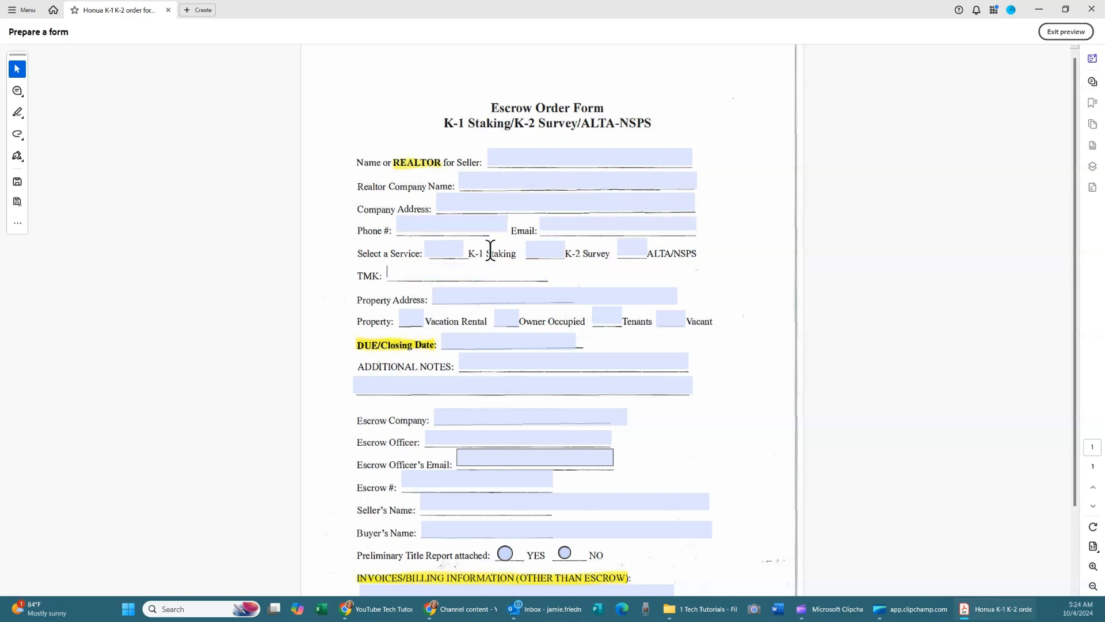
key("Tab")
key("Tab")
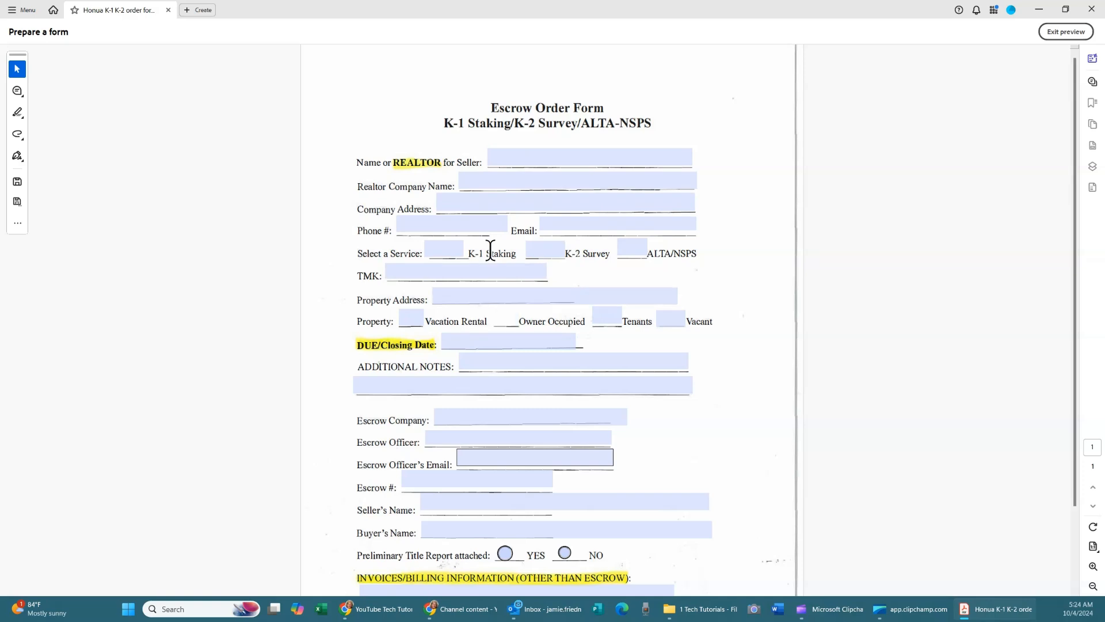
left_click(498, 295)
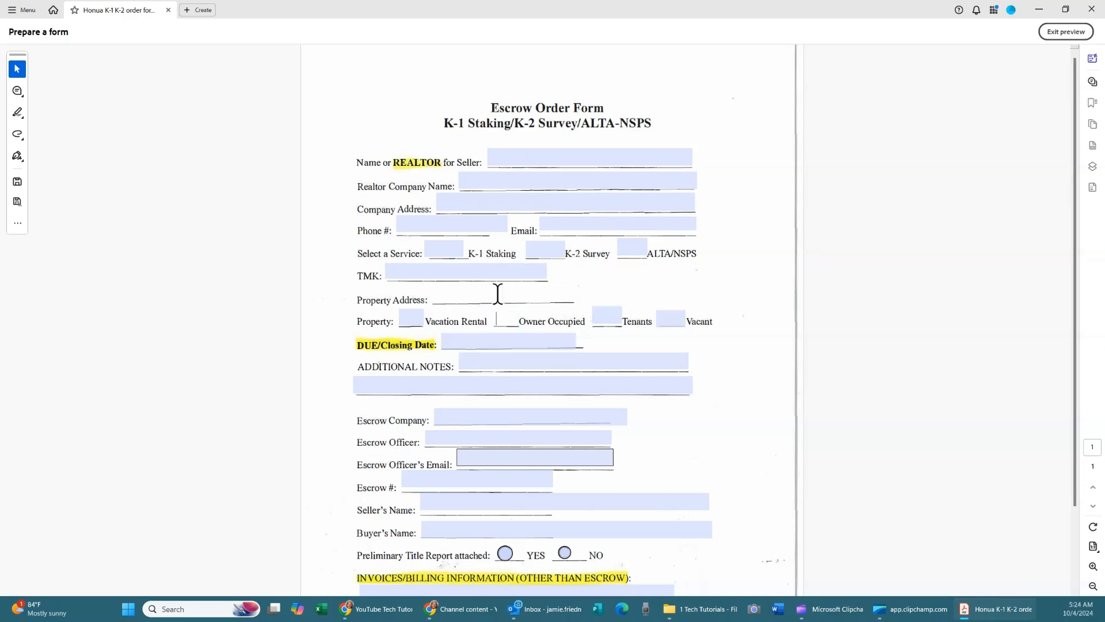
key("Tab")
key("Tab")
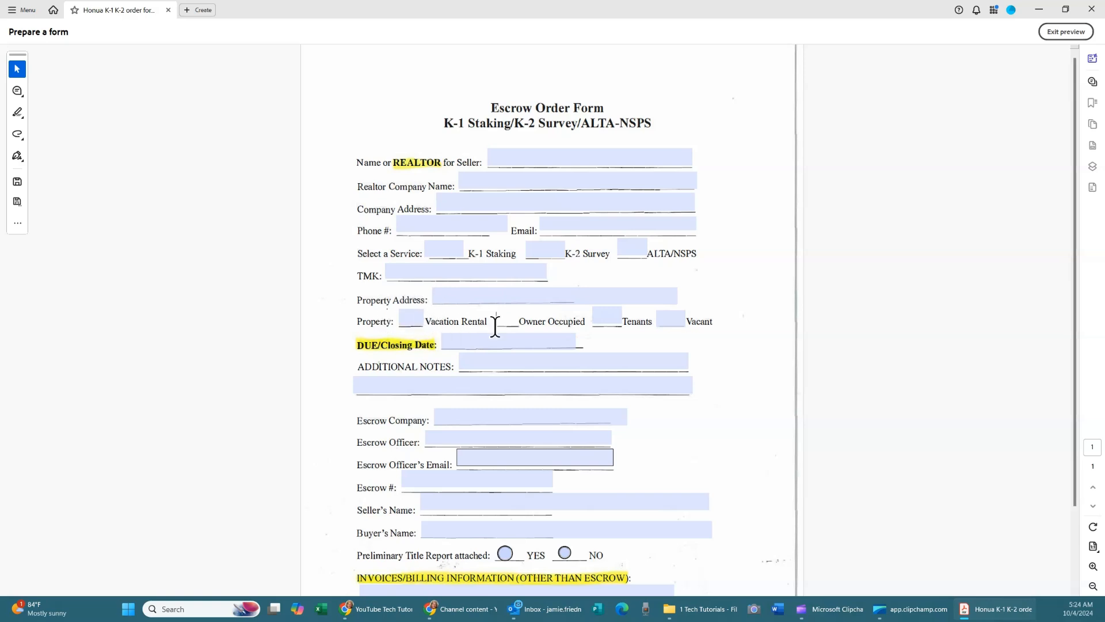
key("Tab")
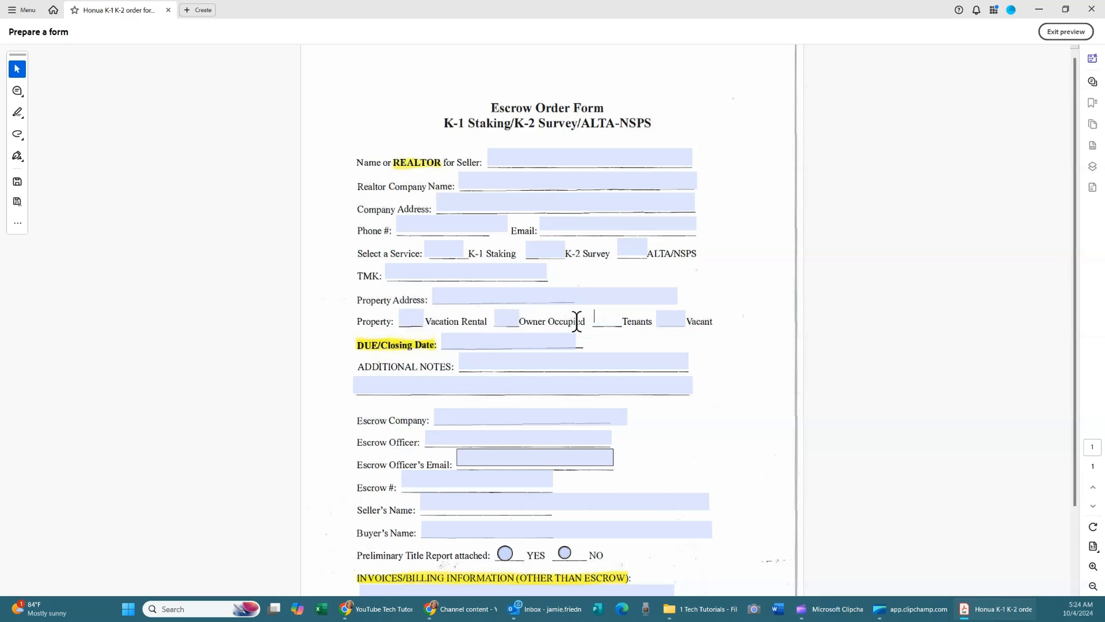
key("Tab")
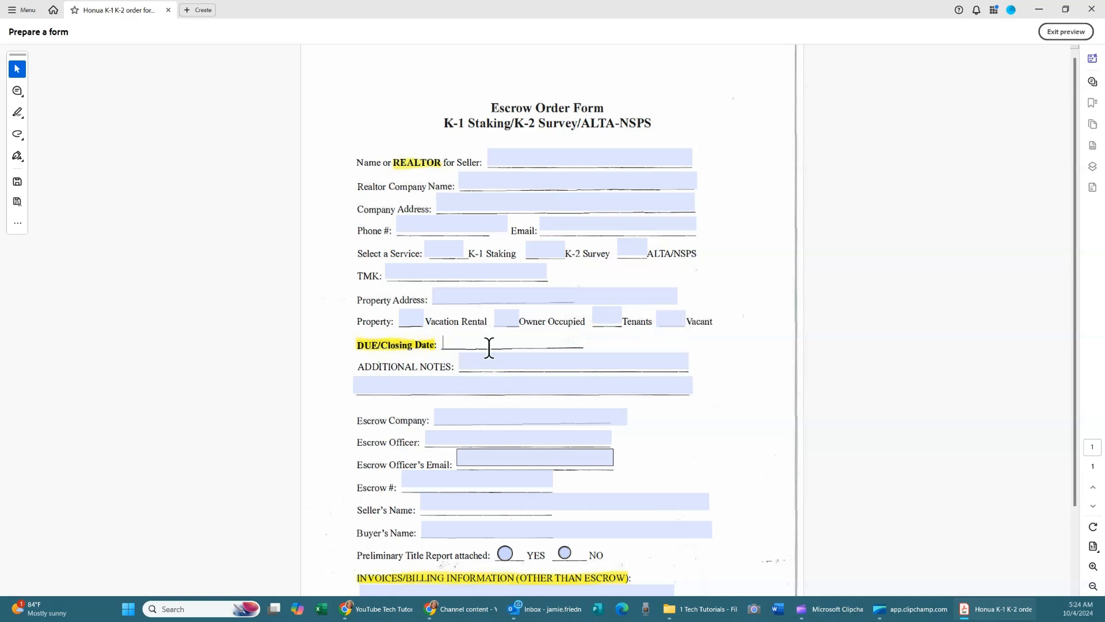
Reorder the field list: Vacation Rental after Property Address, Vacant after Tenants.
left_click(1065, 32)
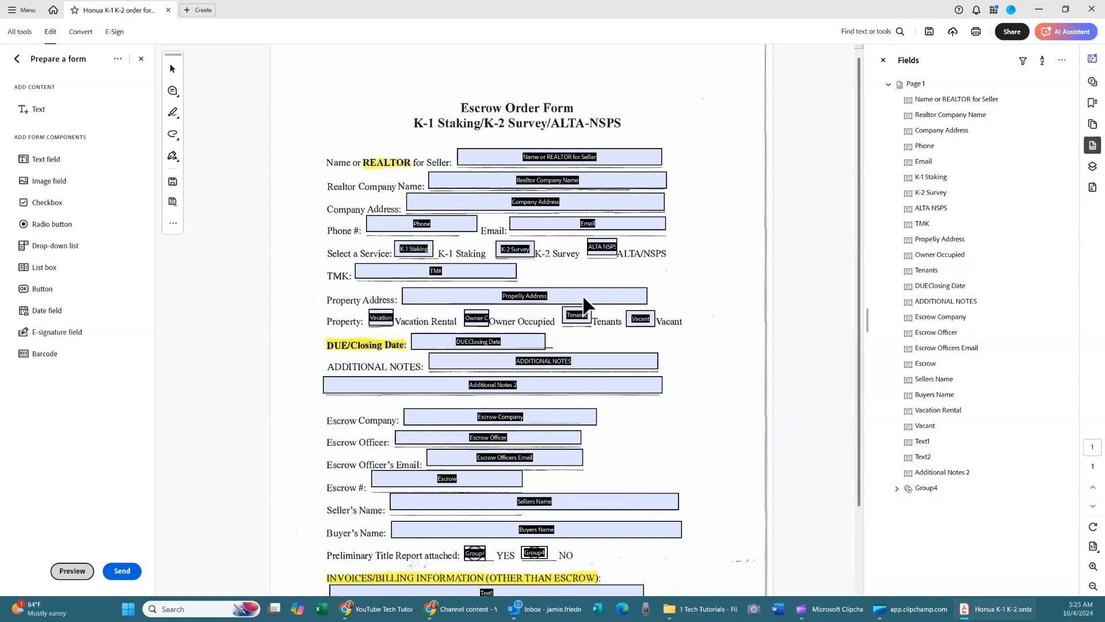
left_click(943, 238)
left_click(476, 317)
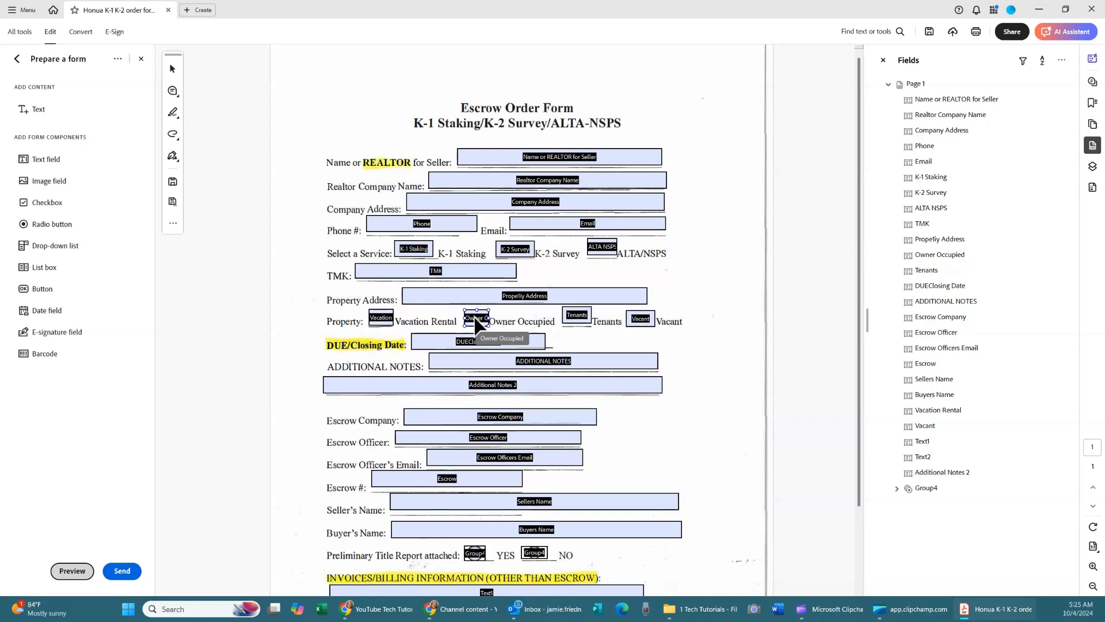
left_click(387, 317)
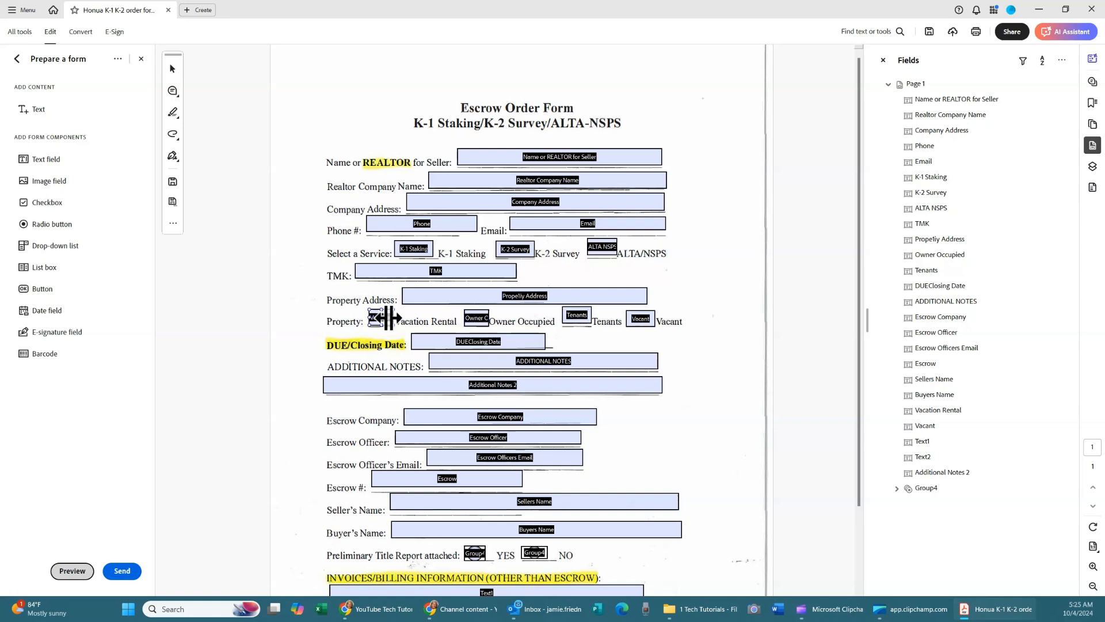
left_click(449, 301)
left_click_drag(946, 414, 935, 253)
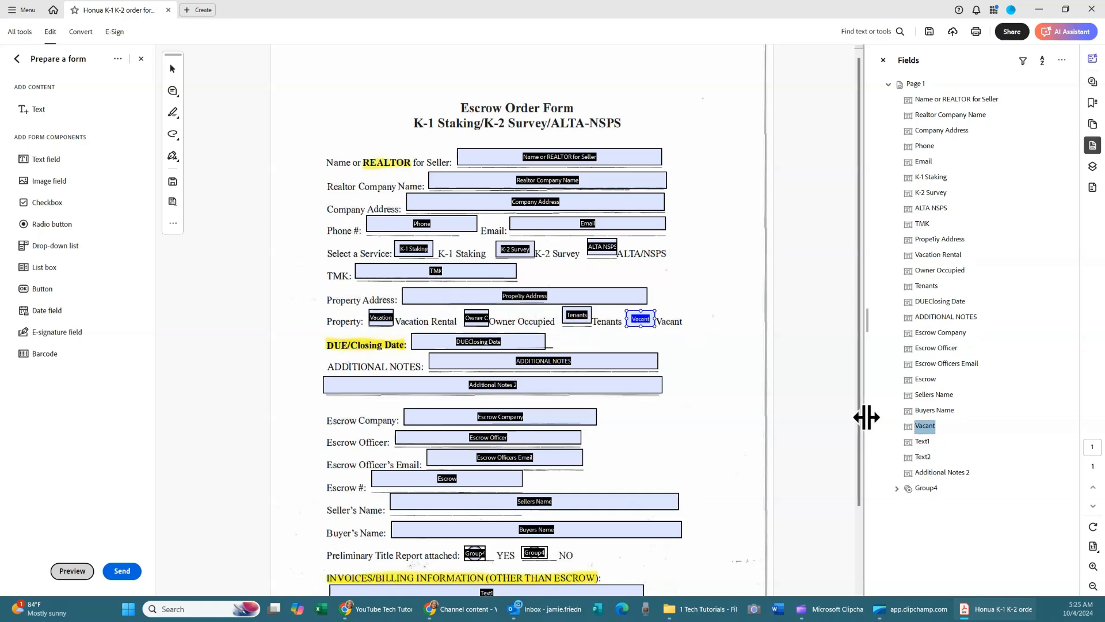
left_click_drag(920, 432, 932, 293)
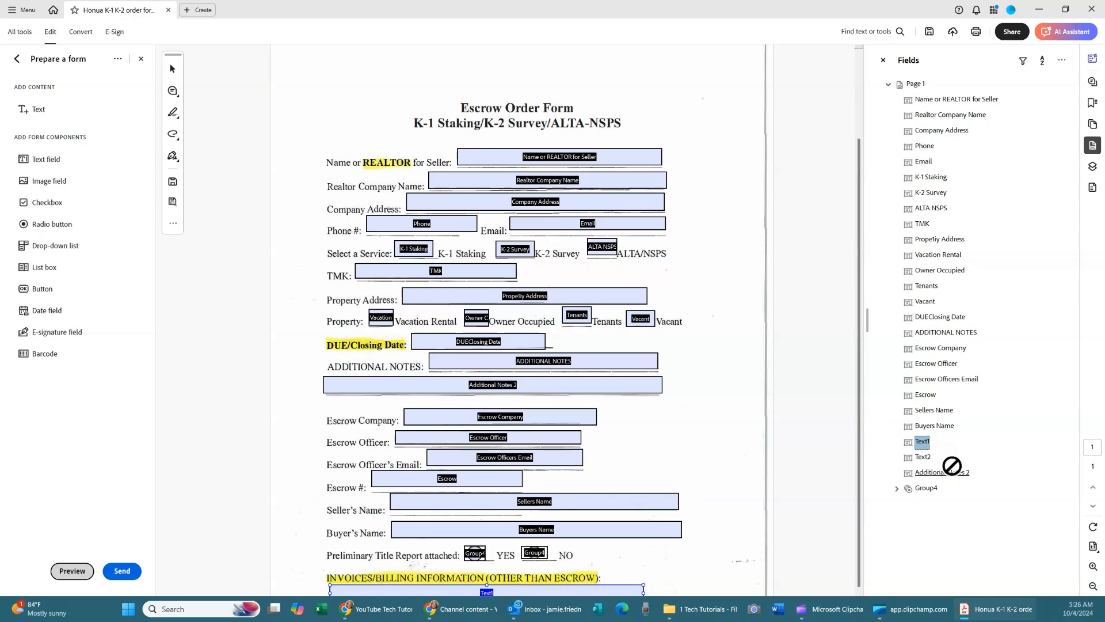
Move Additional Notes 2 after ADDITIONAL NOTES and Group4 ahead of Text1 in the field list.
left_click_drag(951, 473, 949, 394)
left_click_drag(942, 337, 941, 336)
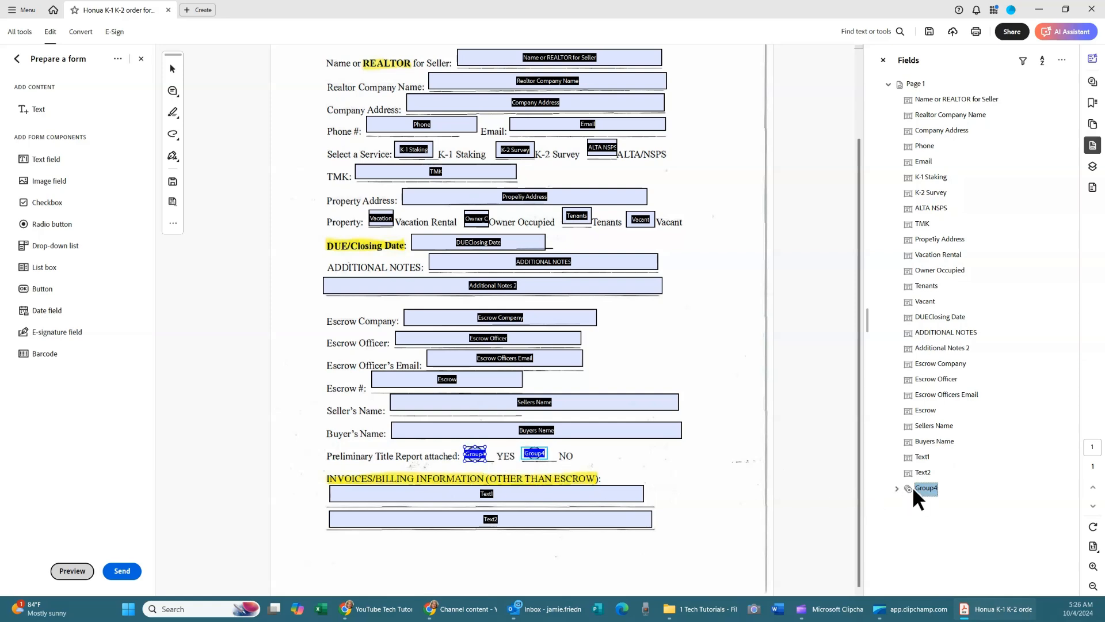
left_click_drag(924, 496, 918, 448)
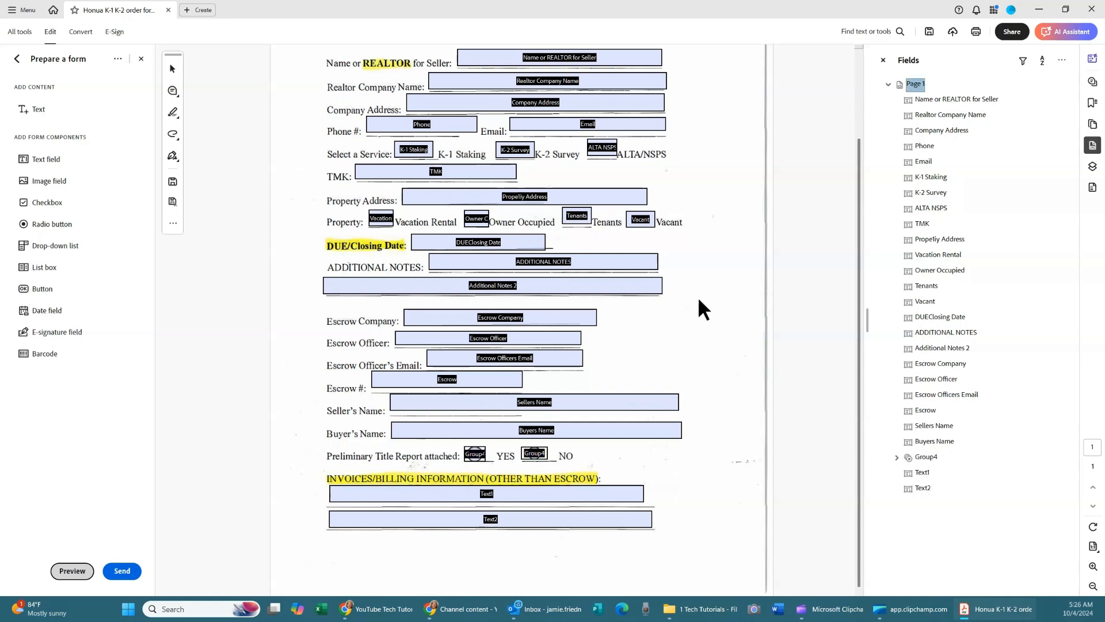
scroll(516, 221, "up", 3)
left_click(591, 140)
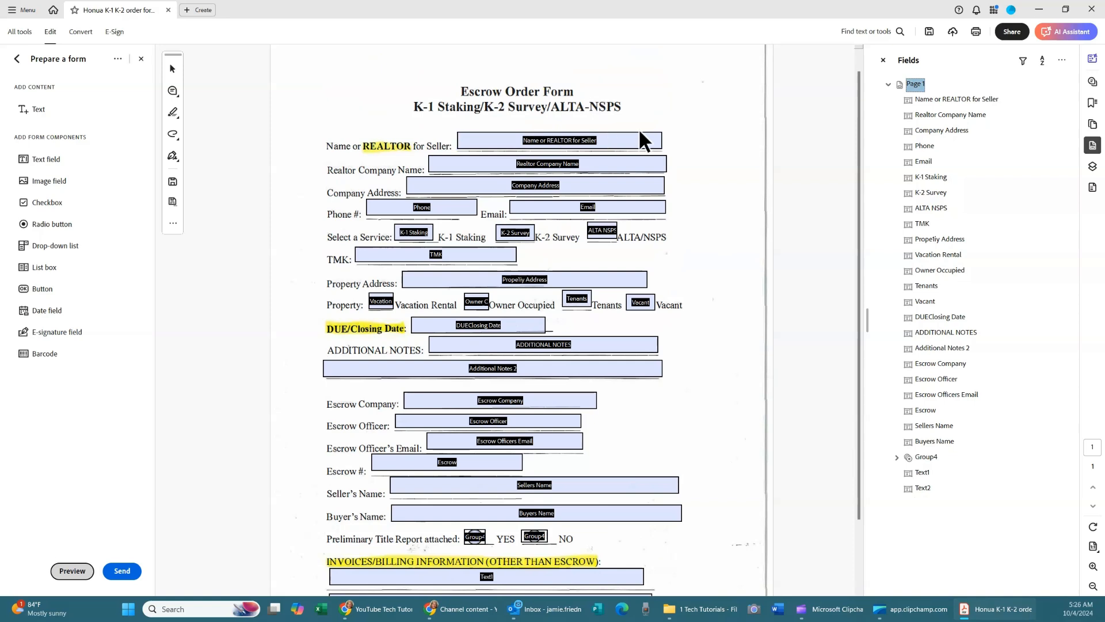
In preview, fill the seller, company and following fields with test text, tabbing down to Escrow #.
left_click(72, 566)
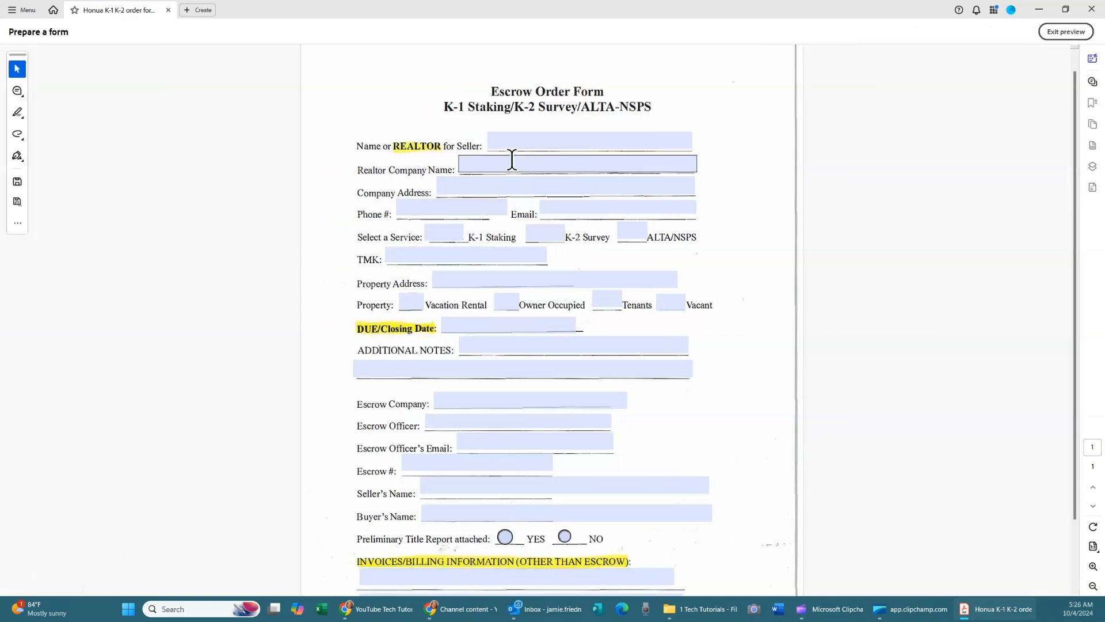
left_click(510, 143)
type("adlfjfl")
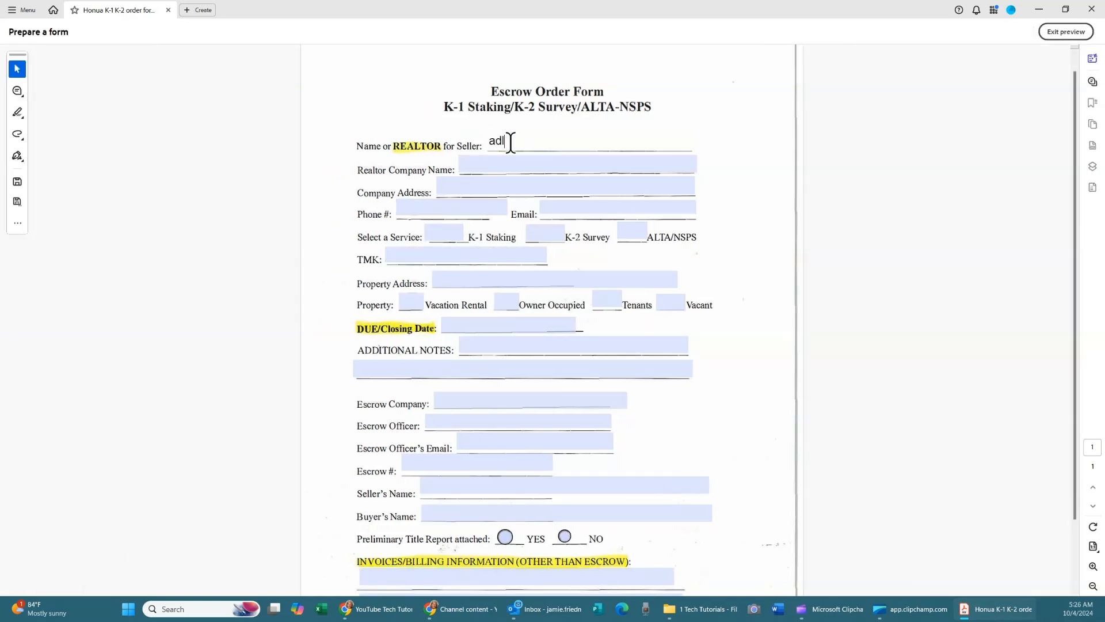
key("Tab")
type("lkljljl")
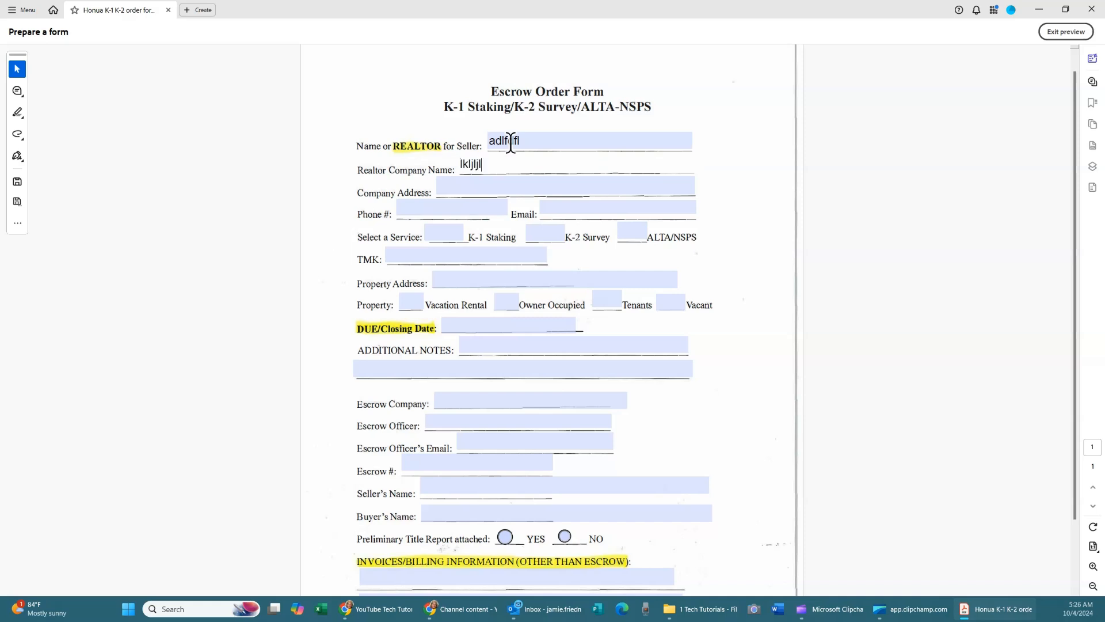
key("Tab")
type("jljkl")
key("Tab")
key("Tab")
type("kjkjlk")
key("Tab")
key("Tab")
type("jkl")
key("Tab")
key("Tab")
key("Tab")
key("Tab")
key("Tab")
key("Tab")
key("Tab")
key("Tab")
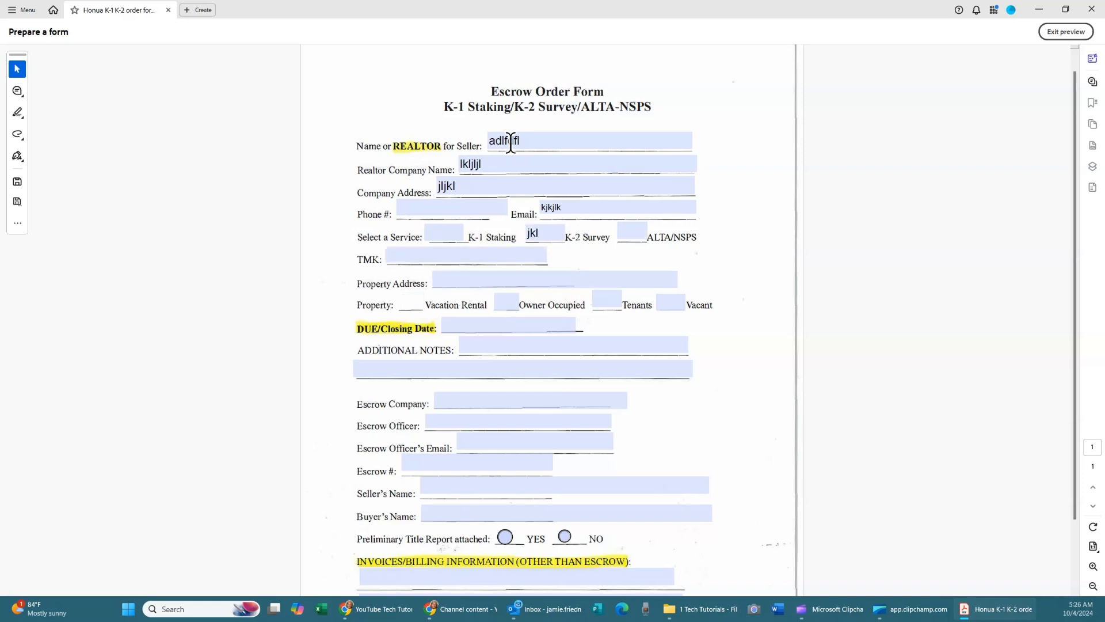
key("Tab")
key("Tab")
key("Tab")
key("Tab")
key("Tab")
key("Tab")
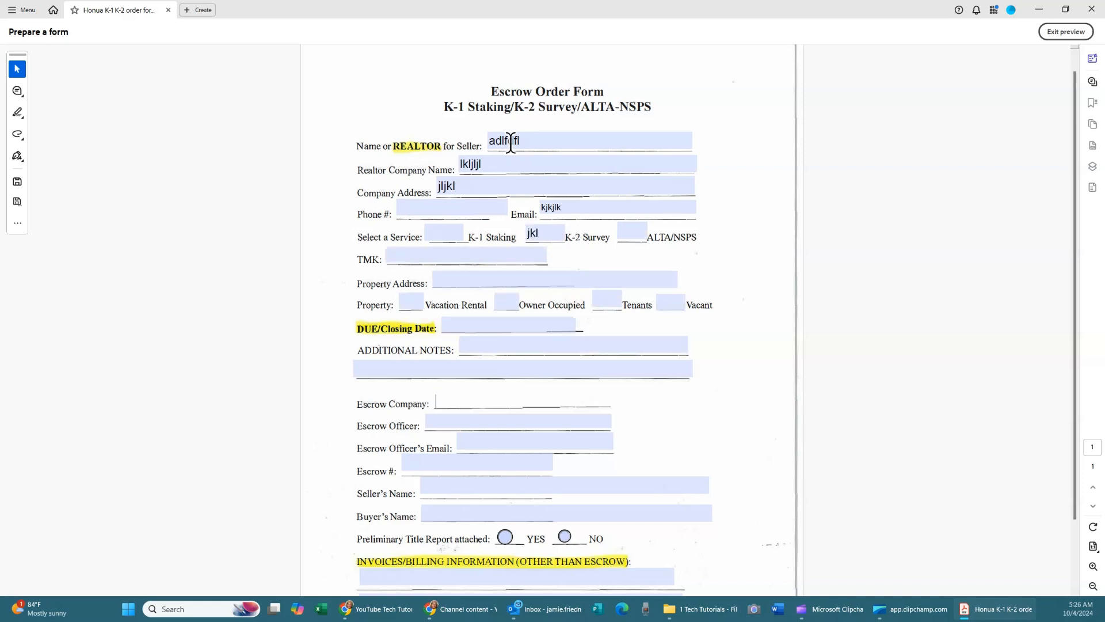
key("Tab")
key("Tab")
key("Tab")
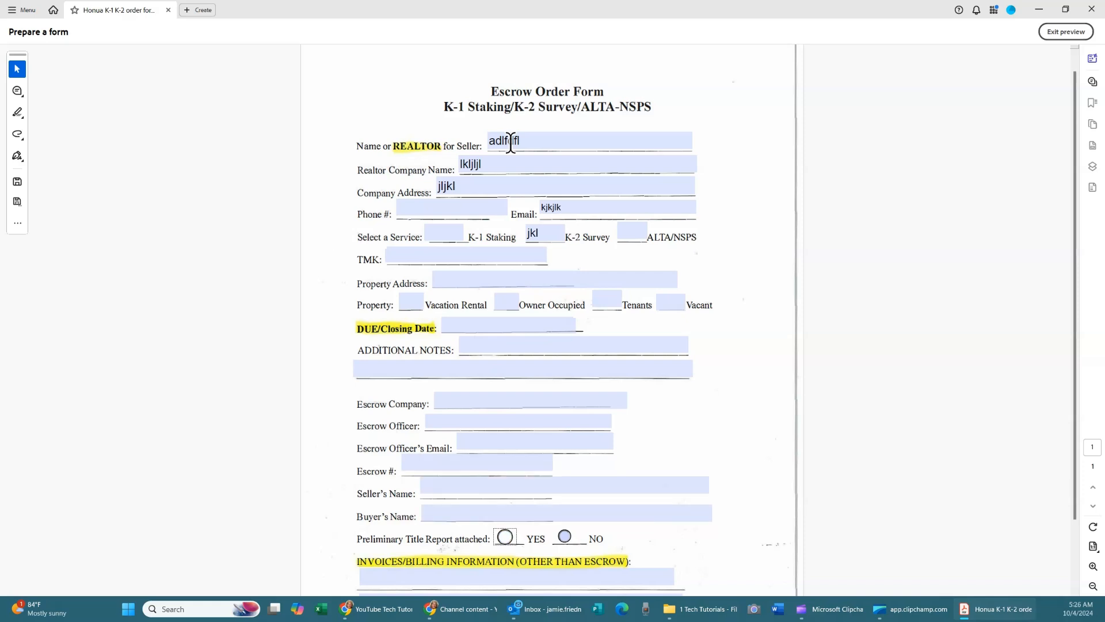
Clear the test text from the seller, Realtor Company Name, Company Address and Email fields.
left_click_drag(525, 140, 449, 138)
key("BackSpace")
left_click_drag(492, 167, 451, 185)
key("BackSpace")
key("BackSpace")
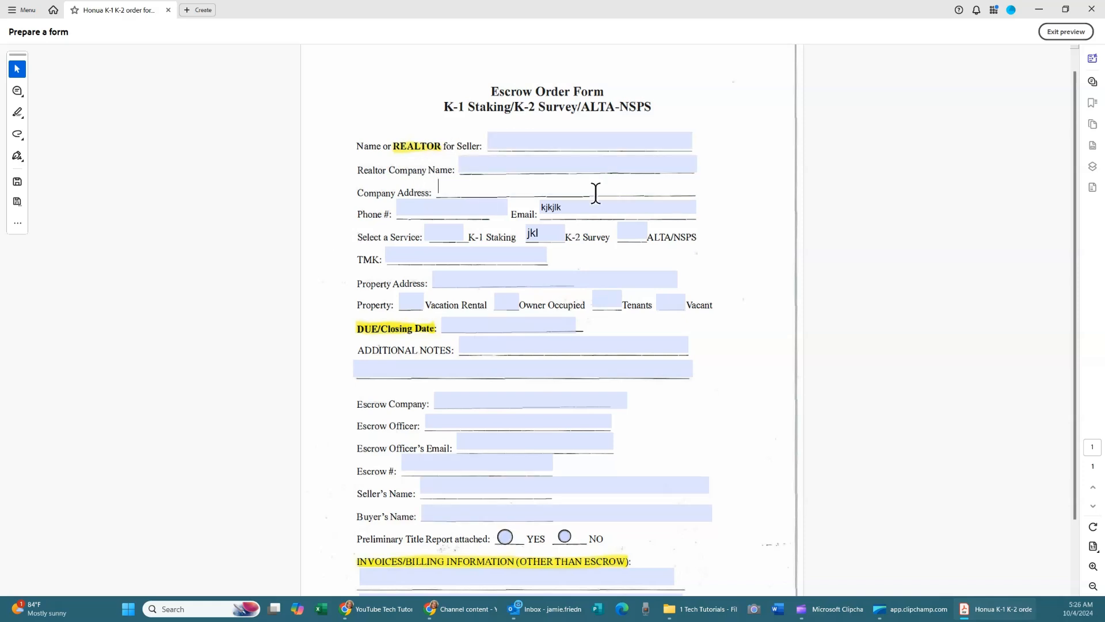
left_click_drag(579, 207, 506, 229)
key("BackSpace")
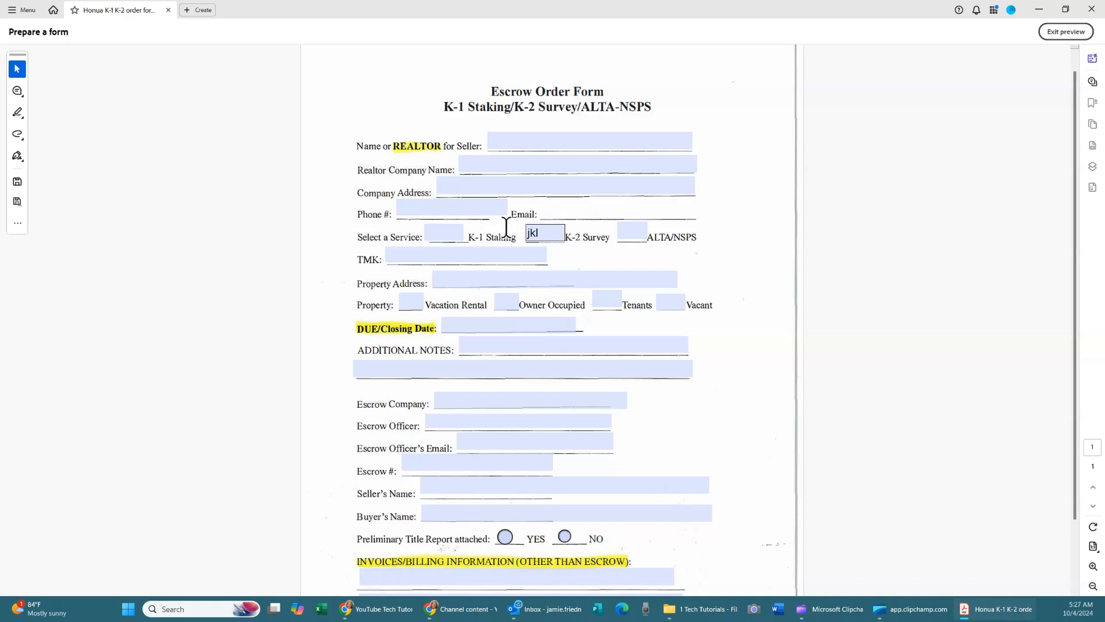
key("BackSpace")
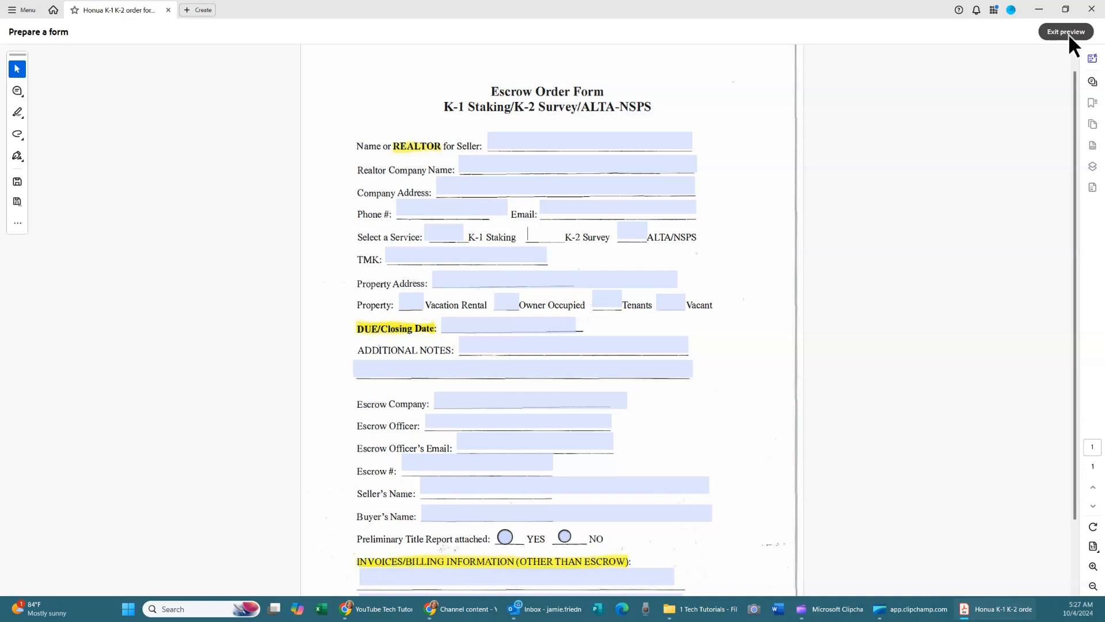
Save the form as 'Honua K-1 K-2 order form 2024 - writable' in 1 Tech Tutorials.
left_click(1065, 32)
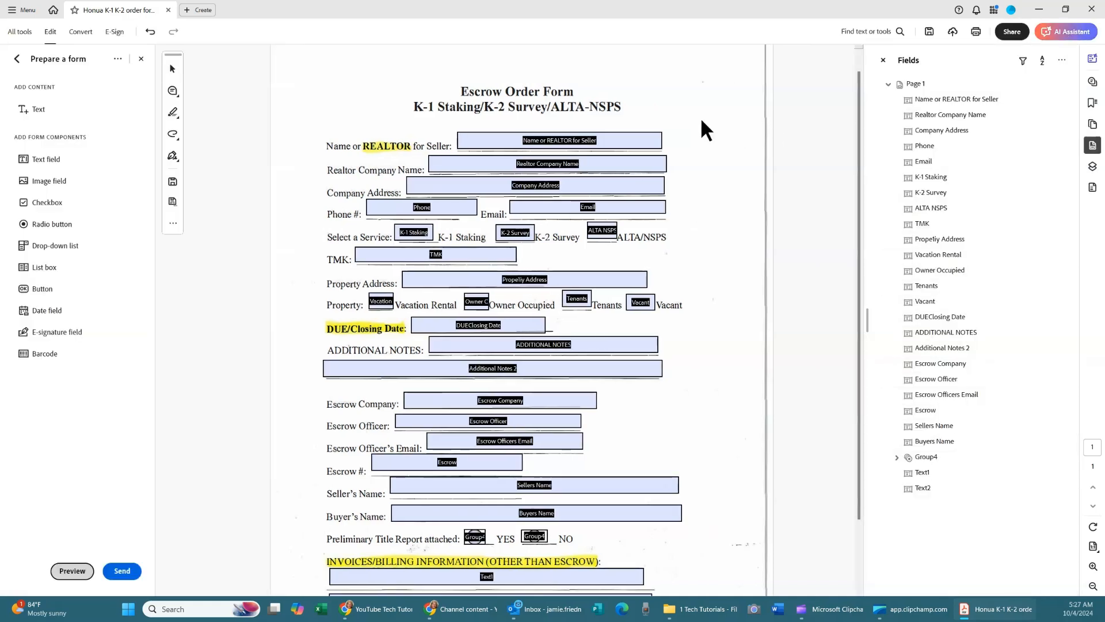
left_click(172, 200)
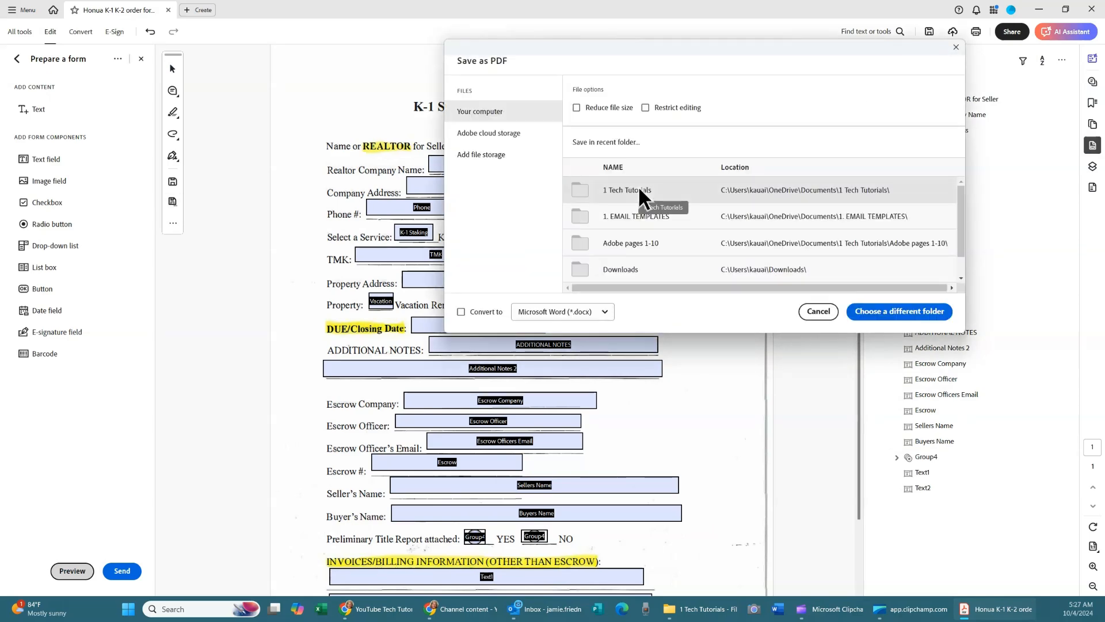
left_click(638, 189)
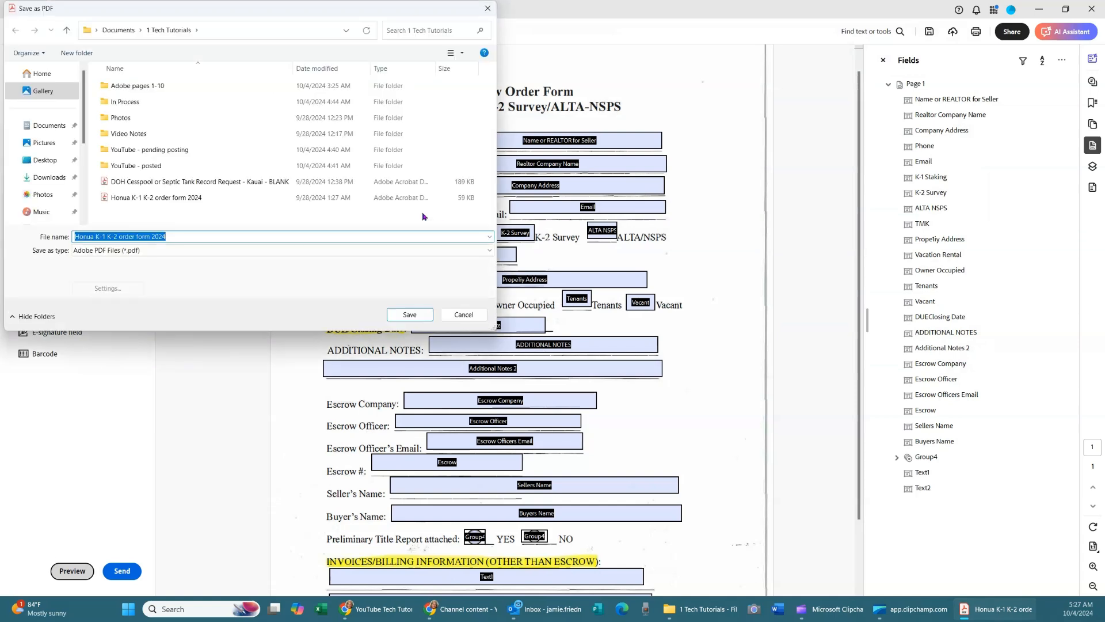
left_click(170, 201)
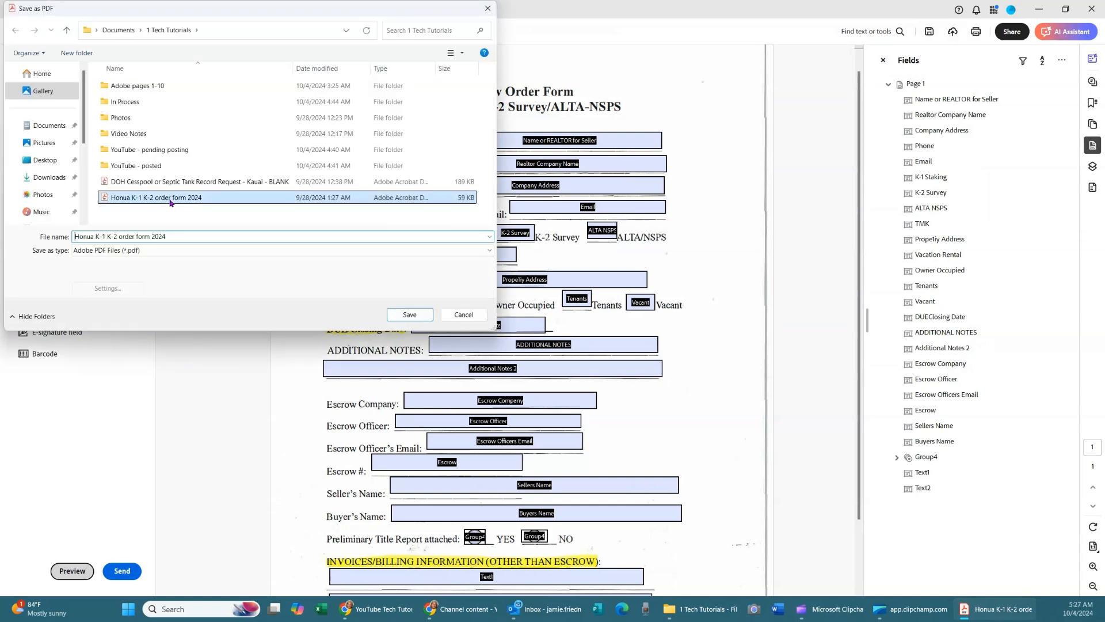
triple_click(171, 237)
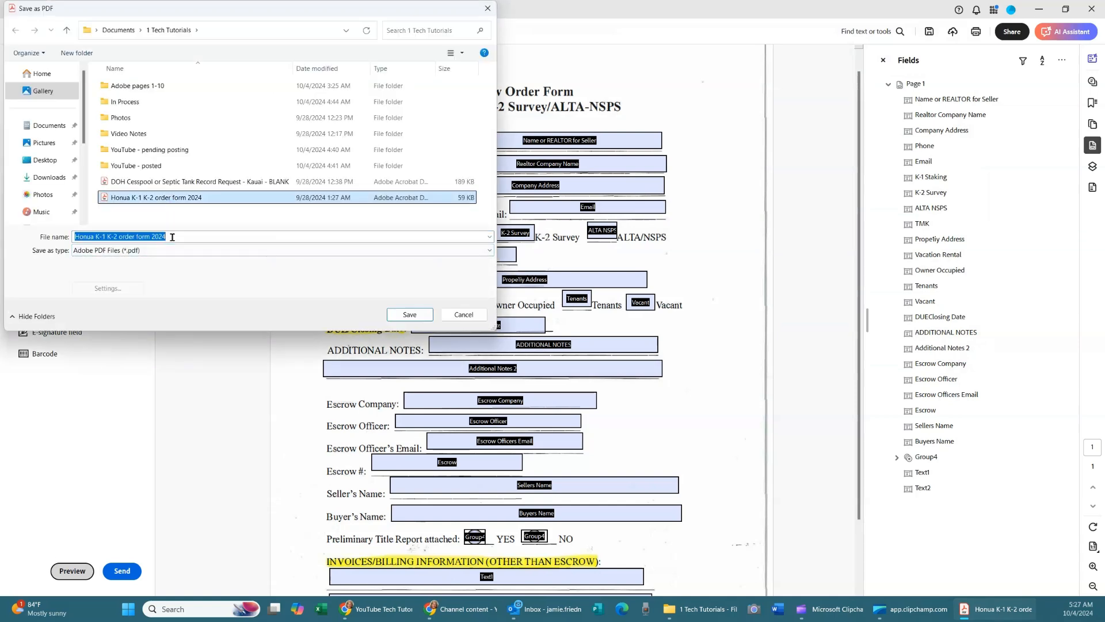
left_click(171, 236)
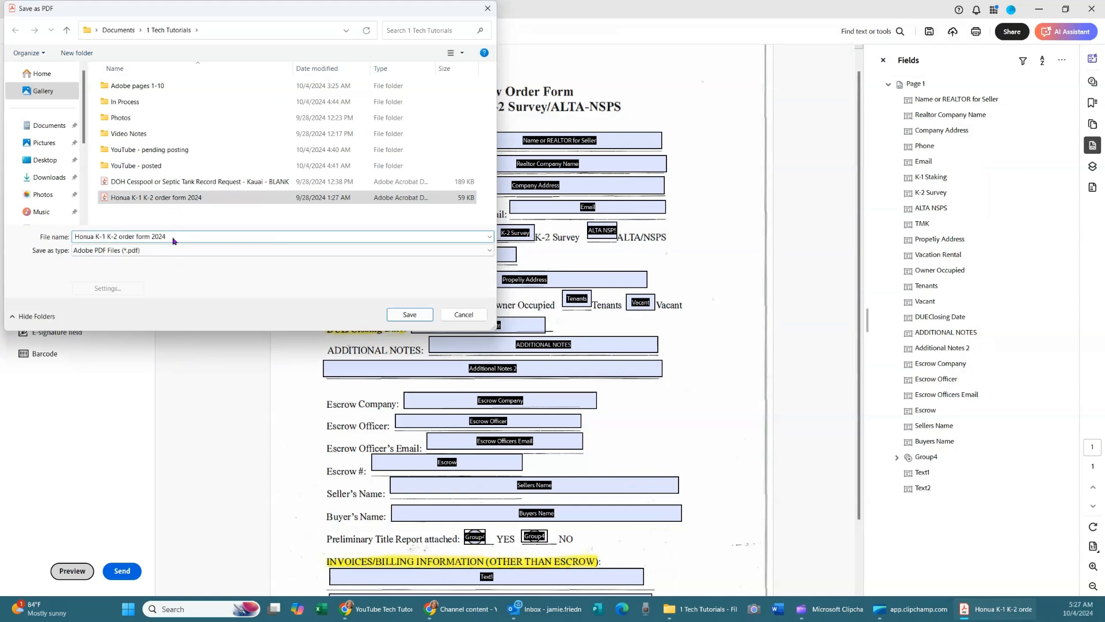
type("- writable")
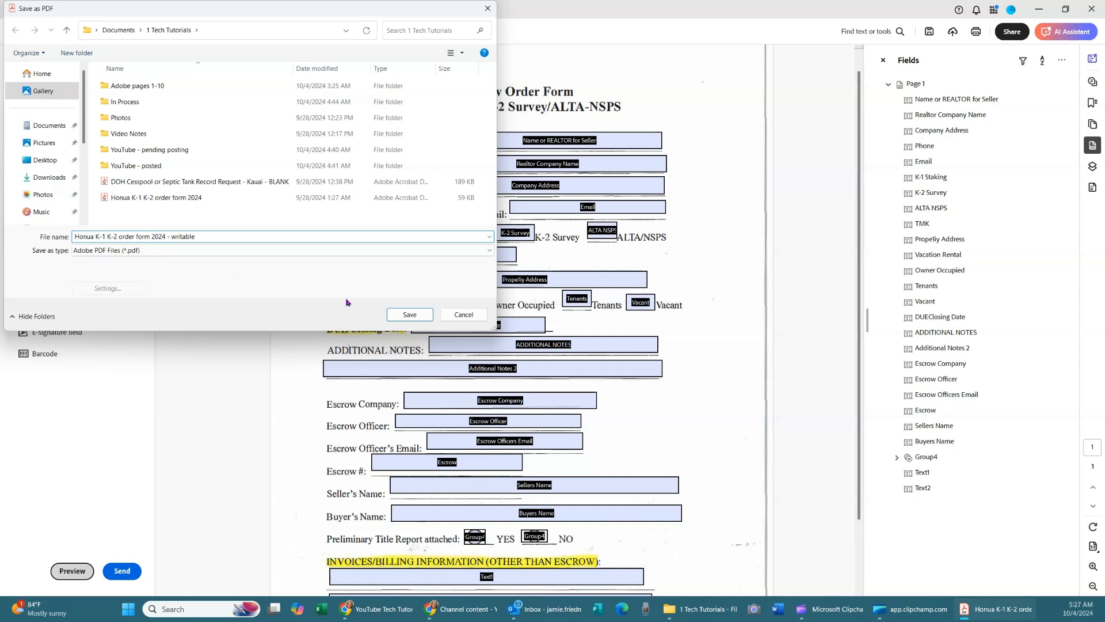
left_click(407, 315)
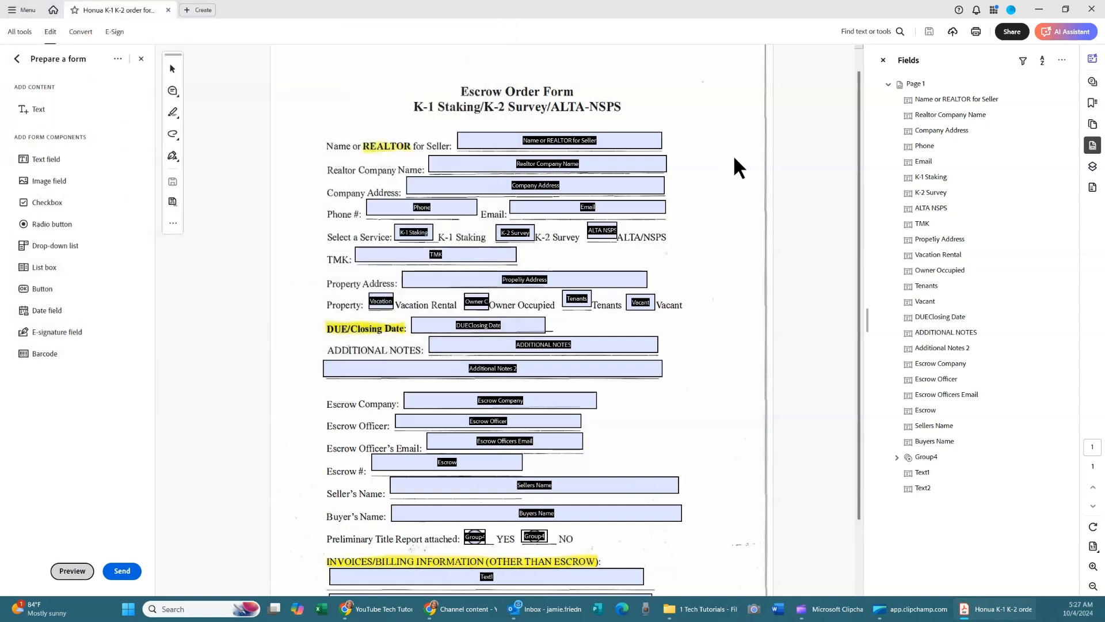
Close Acrobat and reopen the writable copy of the order form.
left_click(1090, 9)
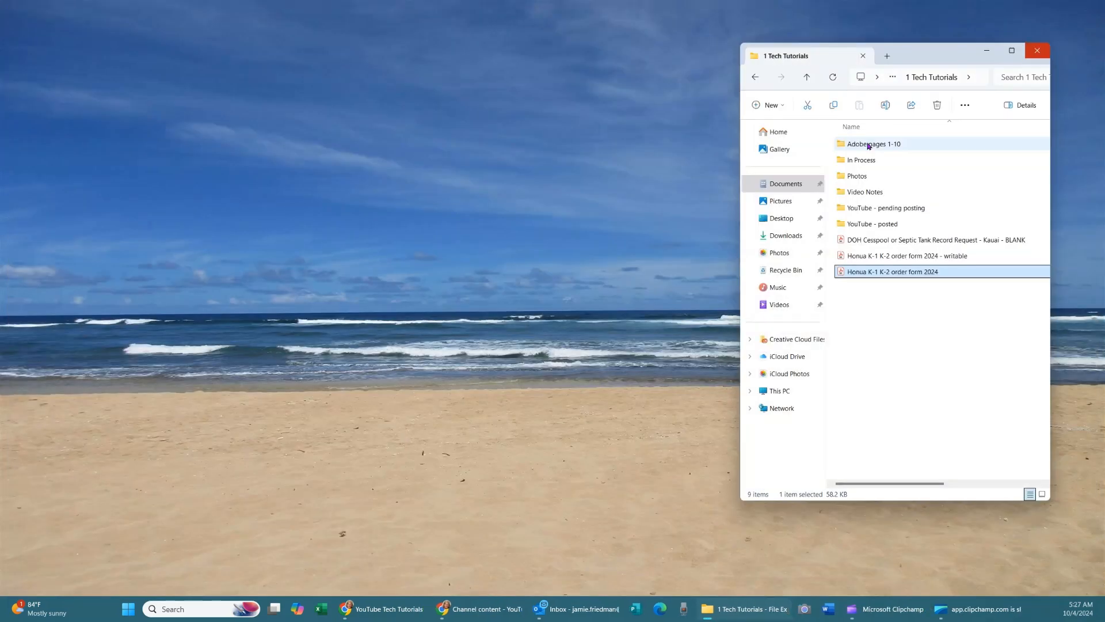
left_click(881, 259)
double_click(885, 259)
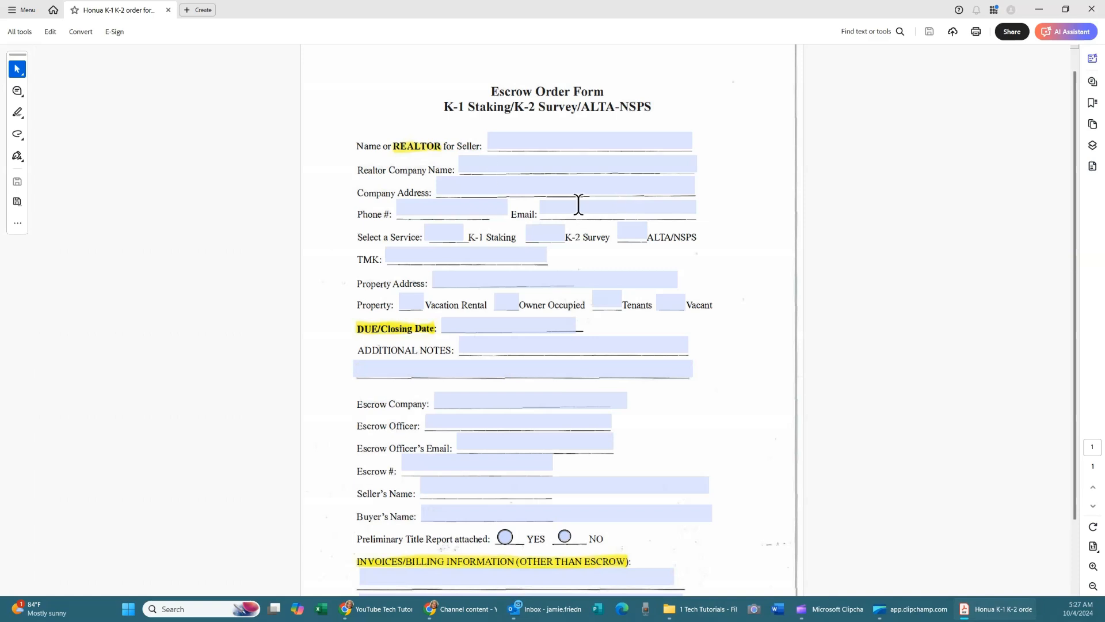
Enter the seller's name and eXp Realty into the first two fields and save.
scroll(617, 442, "down", 3)
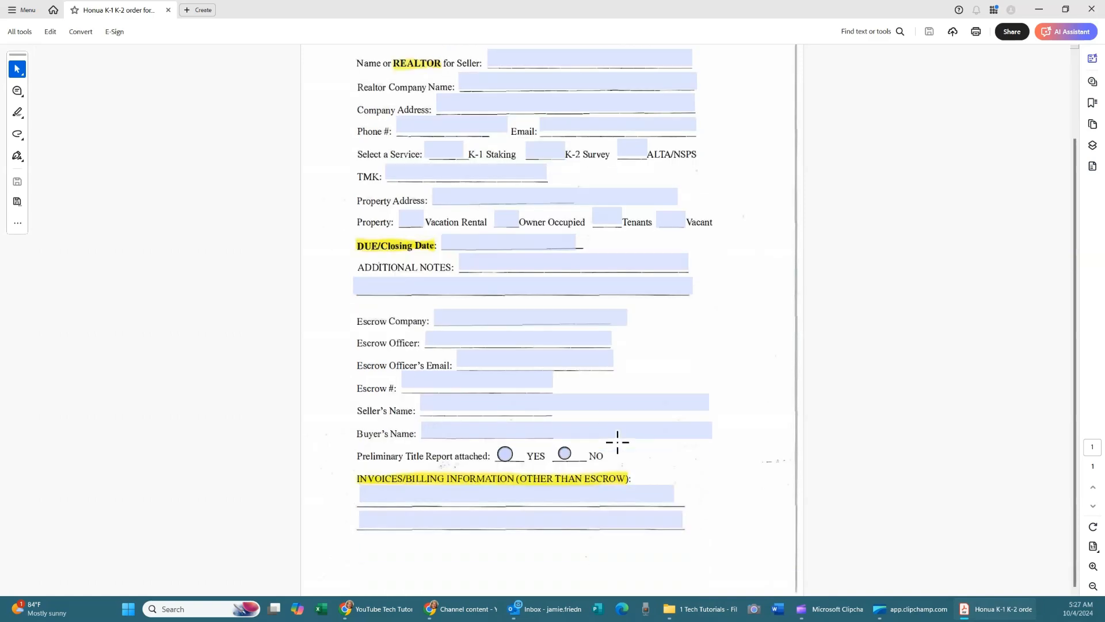
scroll(617, 442, "up", 4)
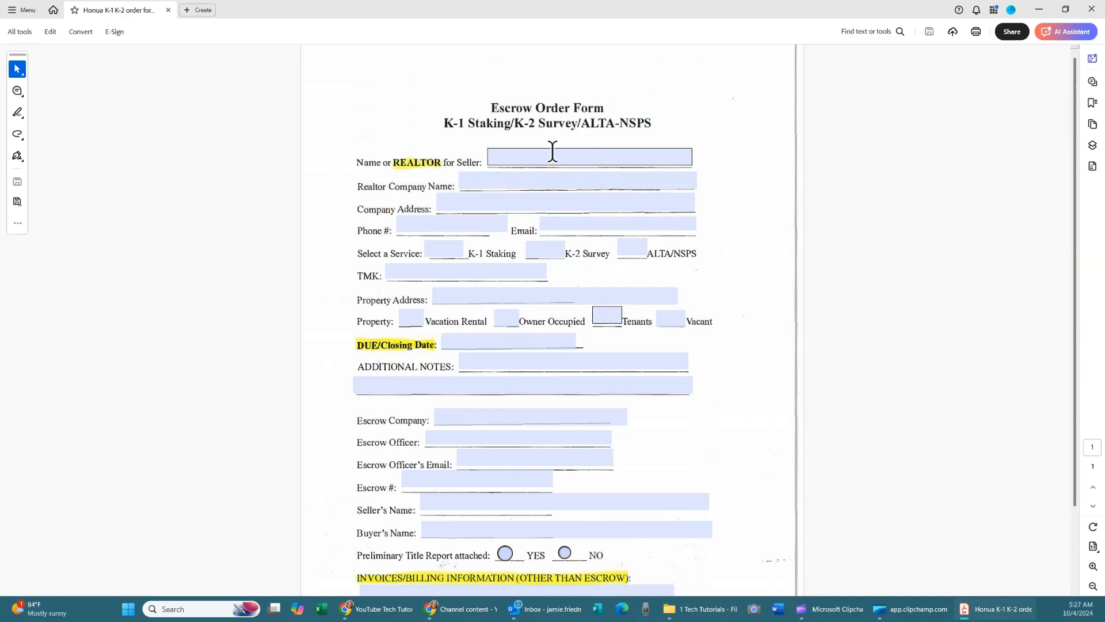
left_click(518, 157)
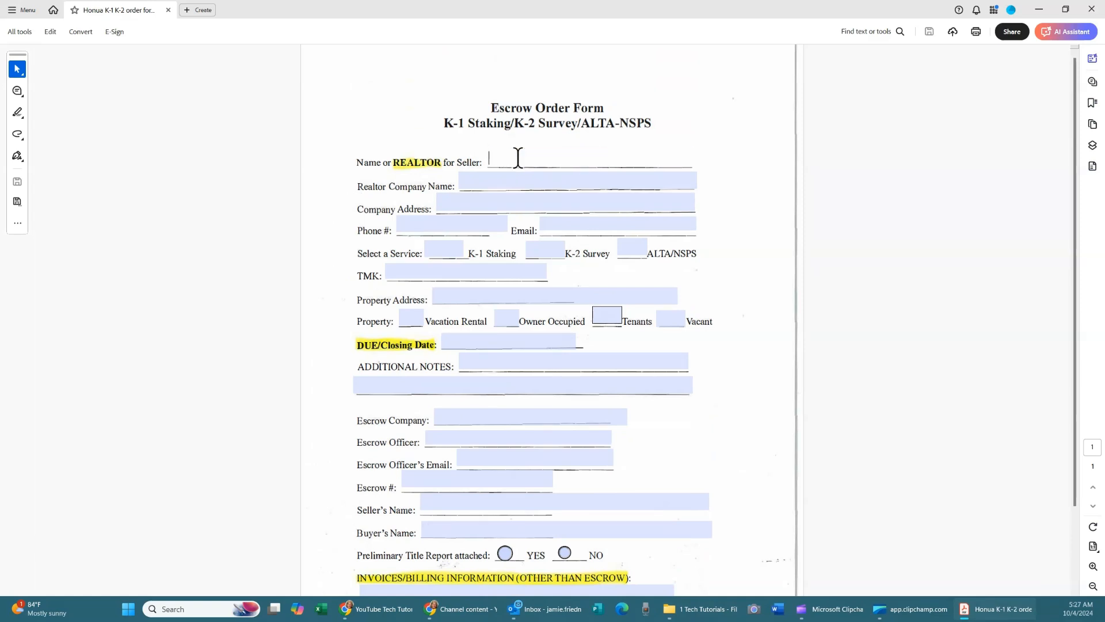
key("Tab")
type("e")
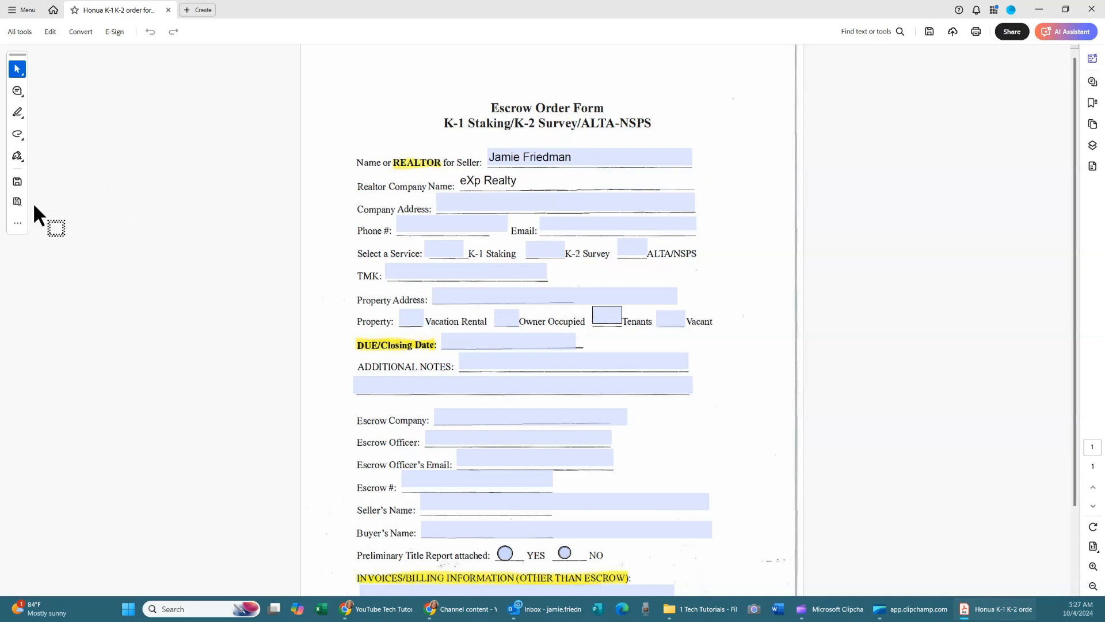
left_click(17, 182)
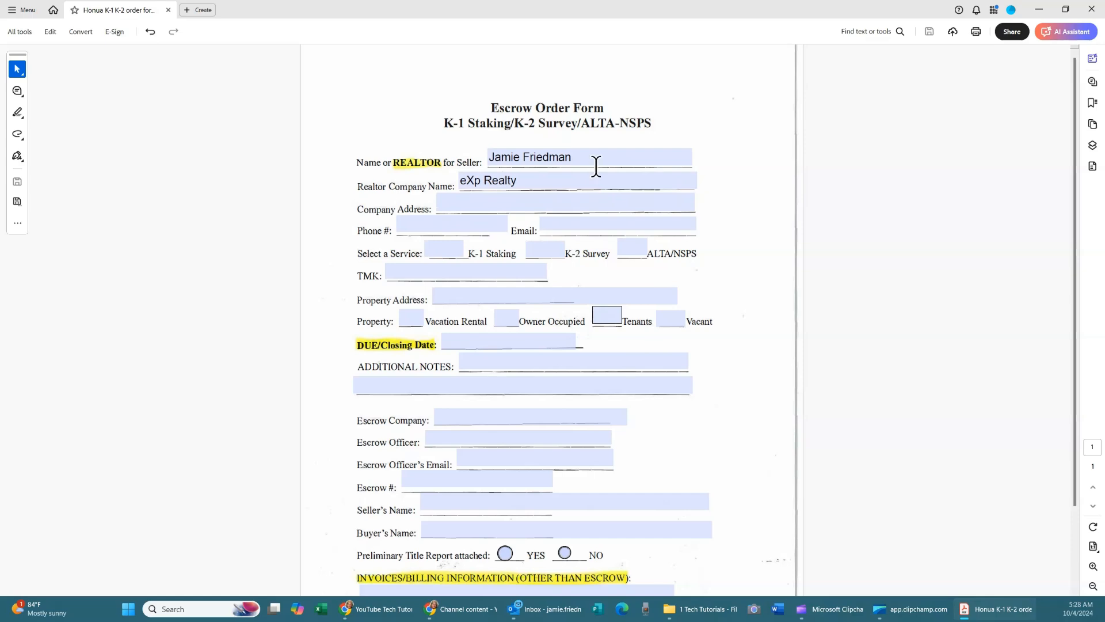
Close Acrobat and reopen the '- writable' Escrow Order Form PDF from the 1 Tech Tutorials folder.
left_click(1091, 9)
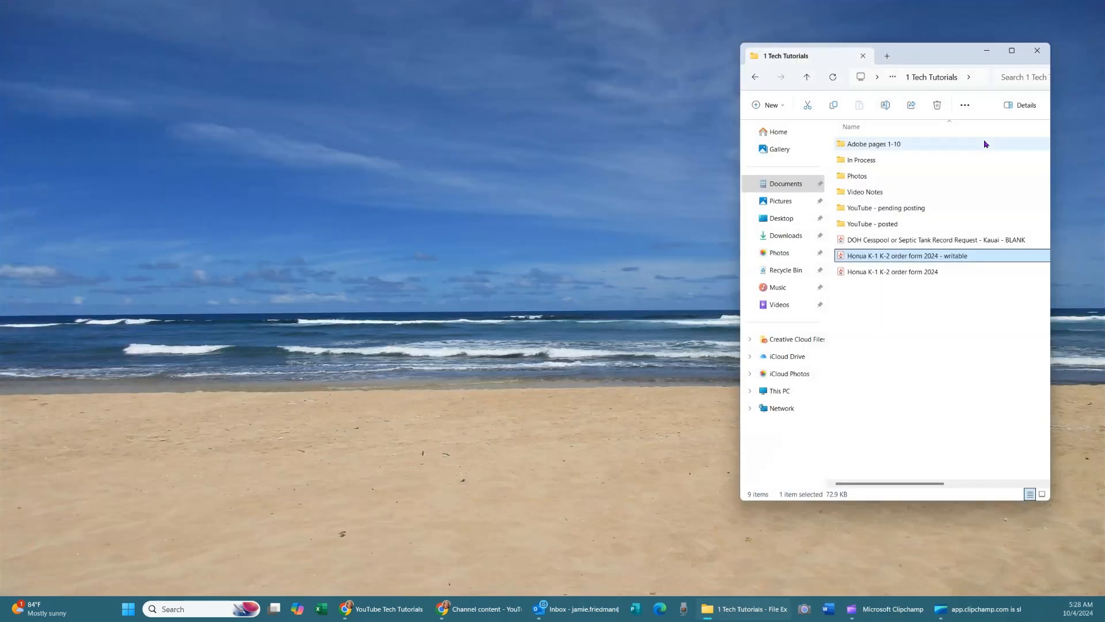
double_click(892, 256)
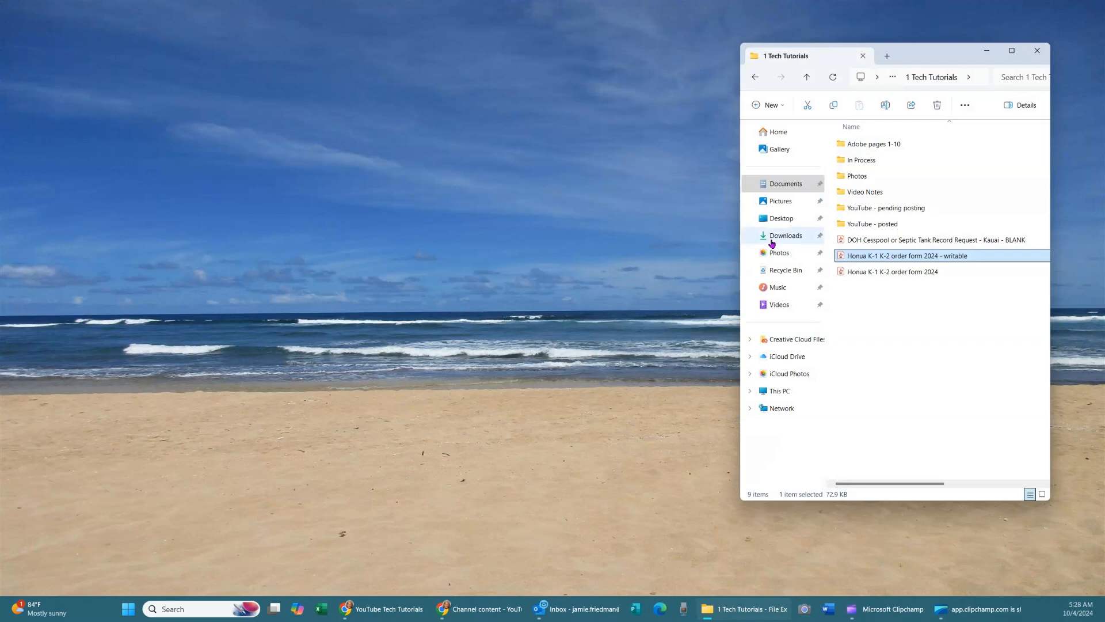